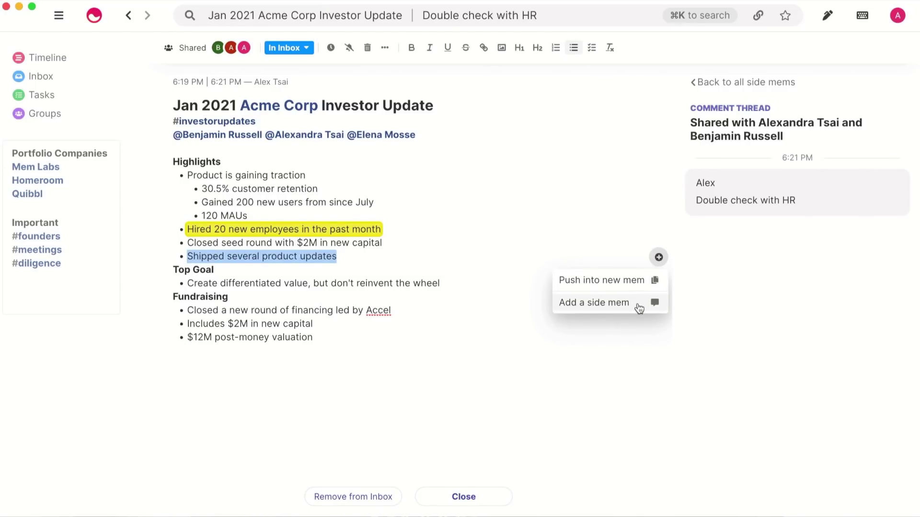
Add a side mem @-mentioning a teammate: 'Can you help elaborate on this?', then open a colleague's shared timeline.
{"action": "left_click", "coordinate": [639, 304]}
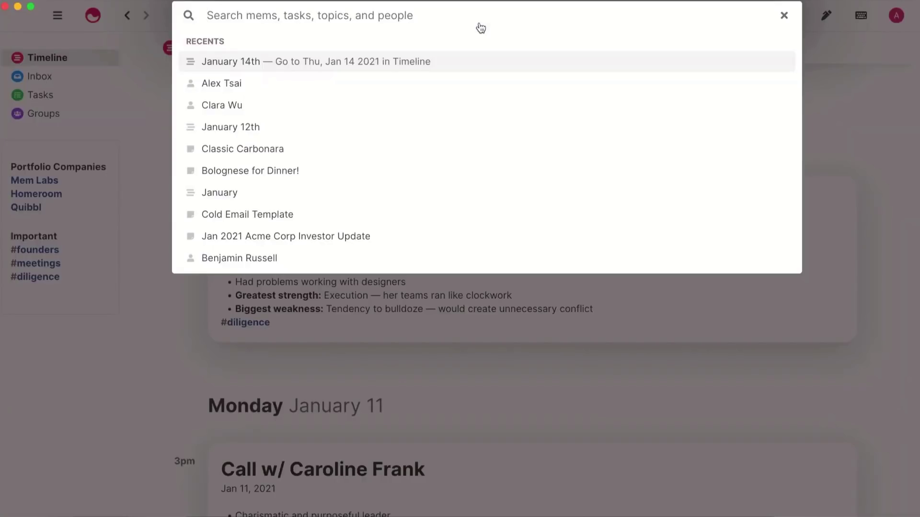
{"action": "key", "text": "Return"}
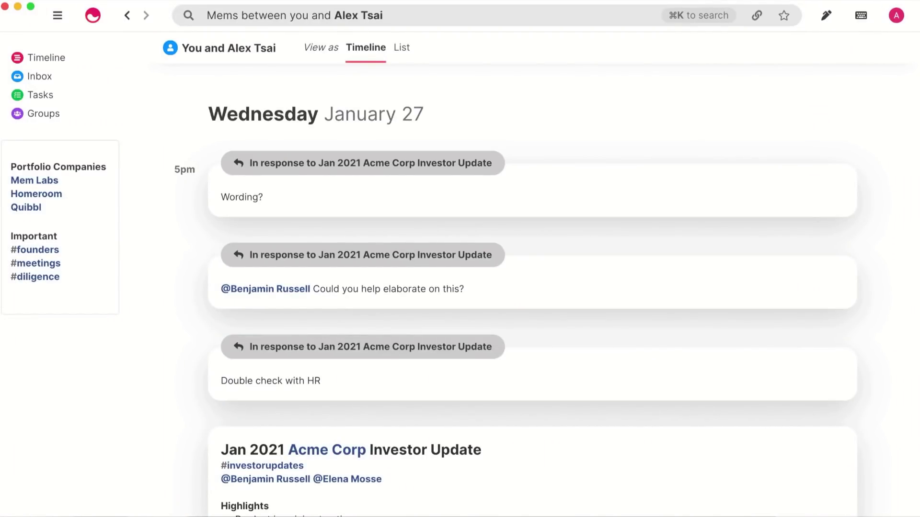
Search all mems for 'Acme' and browse the results.
{"action": "key", "text": "super+k"}
{"action": "type", "text": "Acme"}
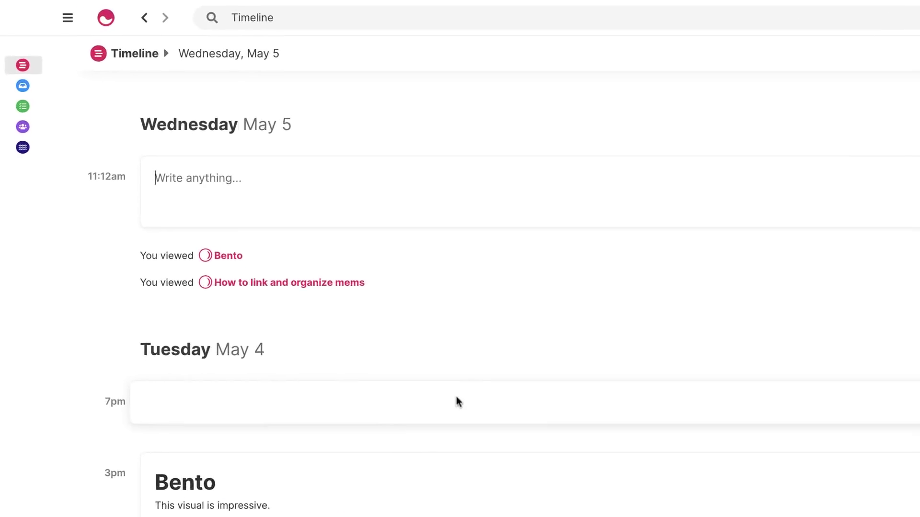
Show the navigation sidebar listing Timeline, Inbox, Tasks, Groups and Flows.
{"action": "left_click", "coordinate": [67, 19]}
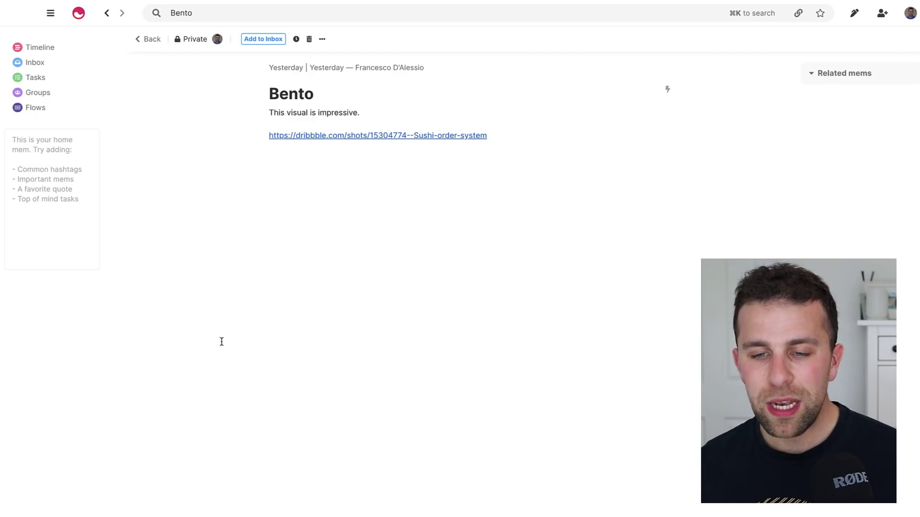
{"action": "left_click", "coordinate": [454, 325]}
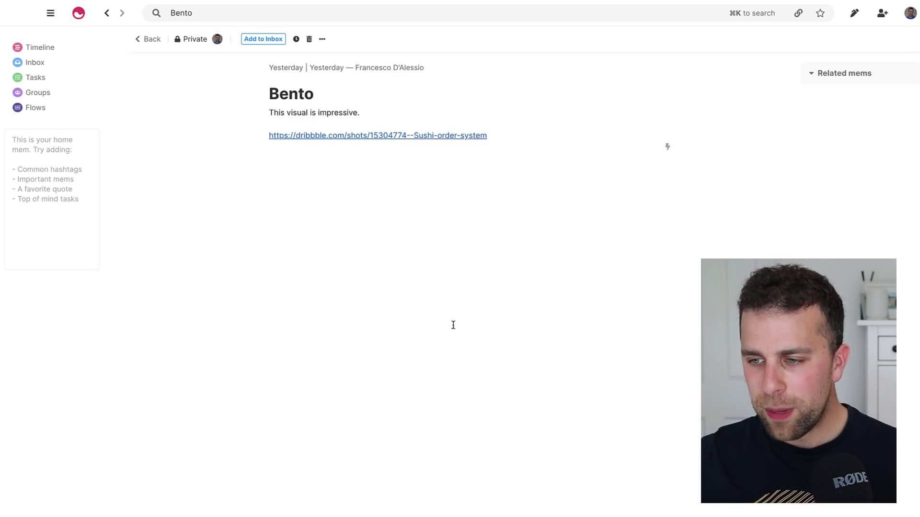
{"action": "key", "text": "Return"}
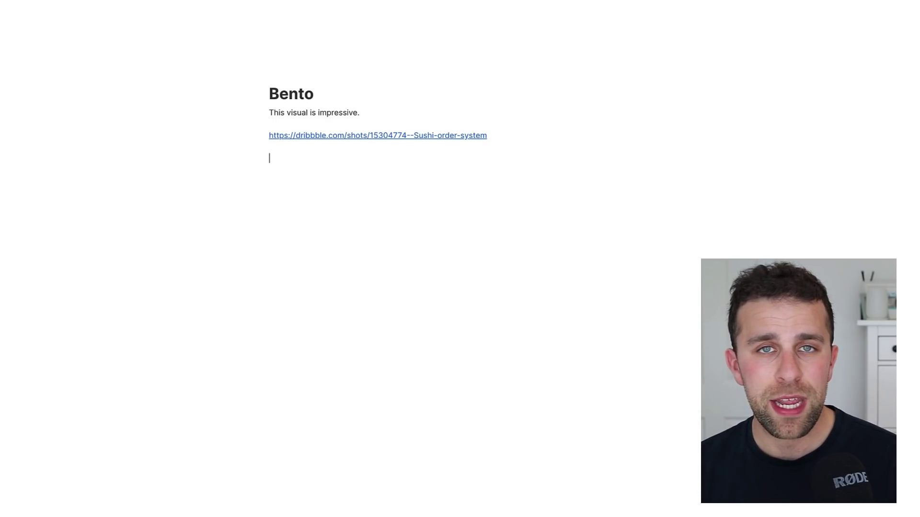
{"action": "double_click", "coordinate": [281, 89]}
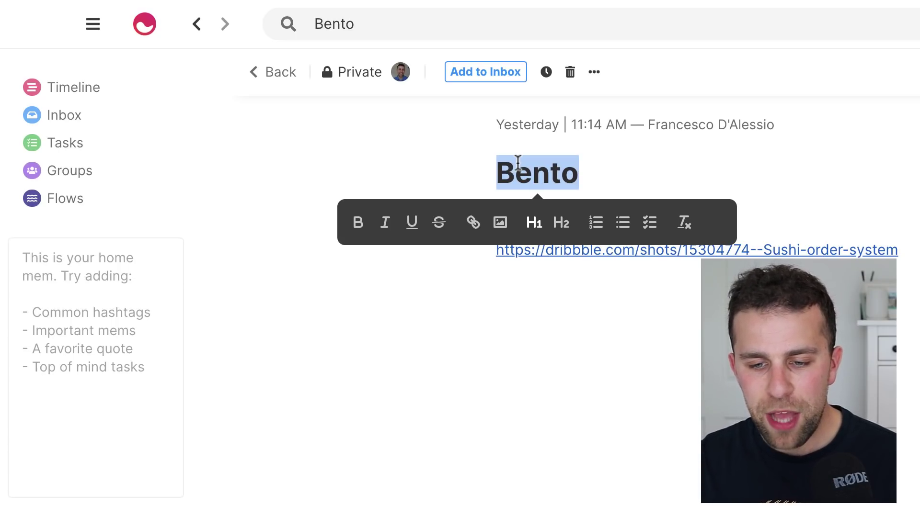
{"action": "left_click", "coordinate": [529, 269]}
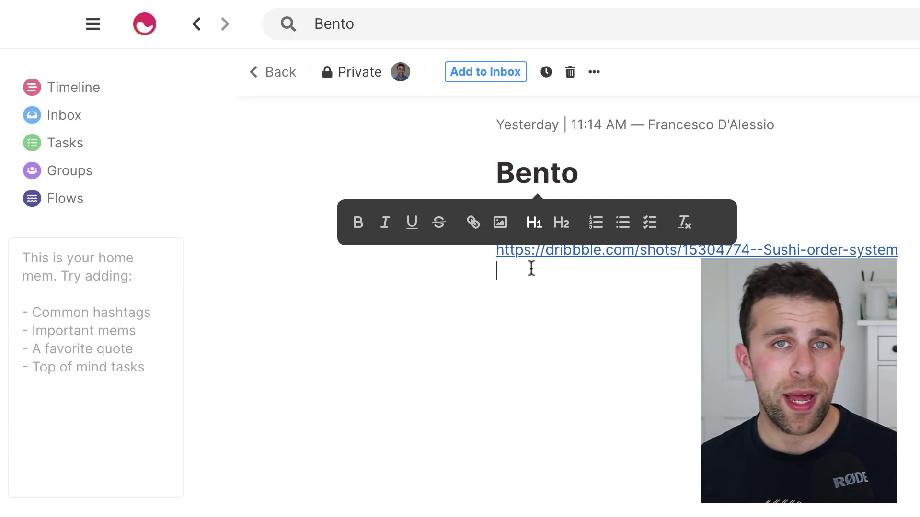
{"action": "left_click", "coordinate": [530, 300]}
{"action": "type", "text": "/"}
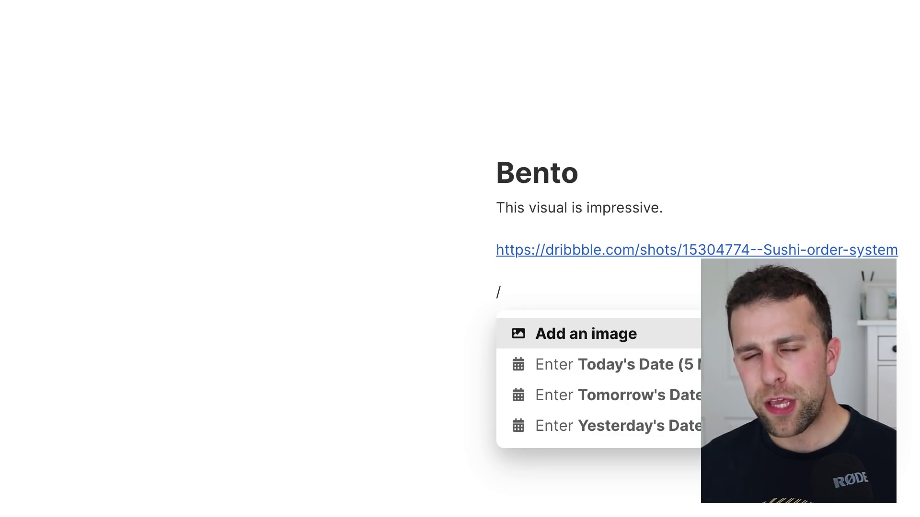
{"action": "key", "text": "BackSpace"}
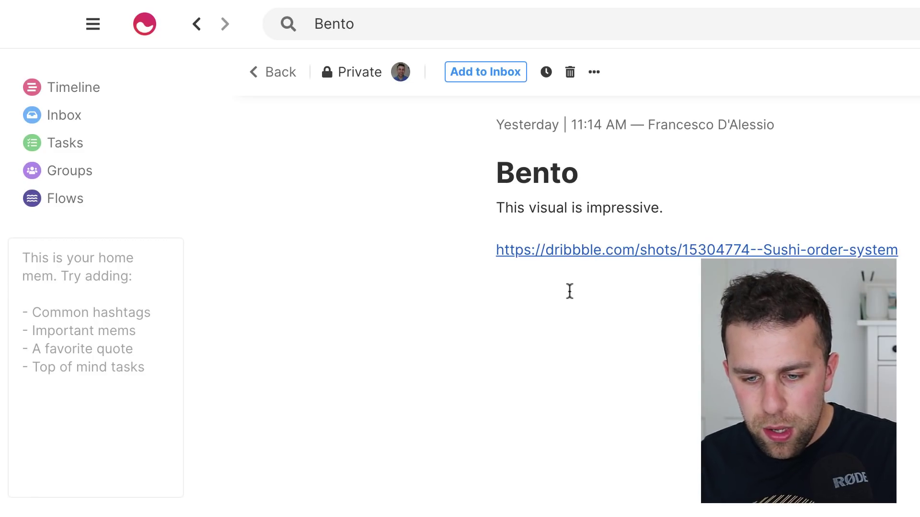
Link the Bento mem to Otto's Vaccines using a '+ott' reference.
{"action": "type", "text": "+tot"}
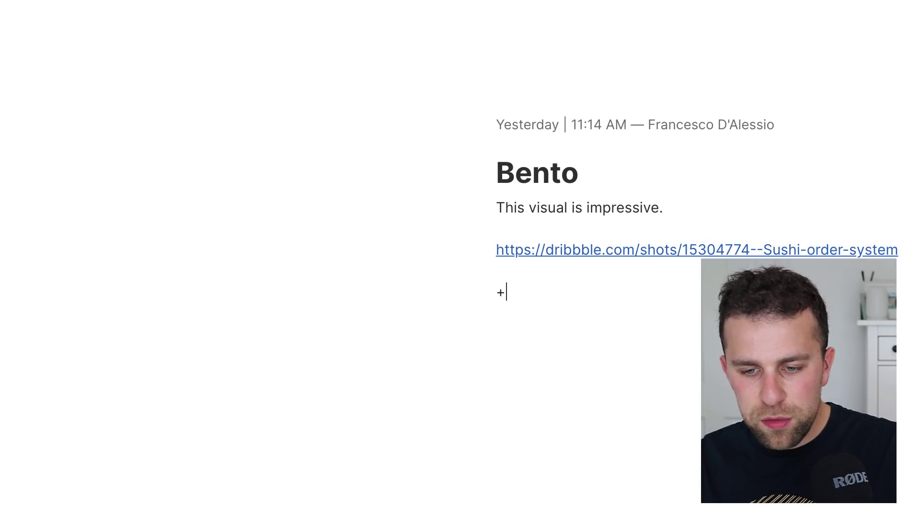
{"action": "key", "text": "BackSpace"}
{"action": "key", "text": "BackSpace"}
{"action": "key", "text": "BackSpace"}
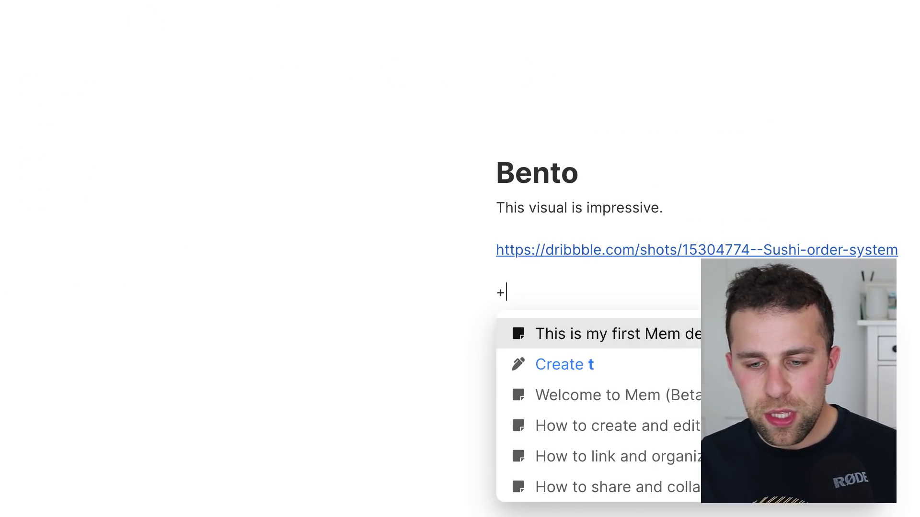
{"action": "type", "text": "ott"}
{"action": "key", "text": "Return"}
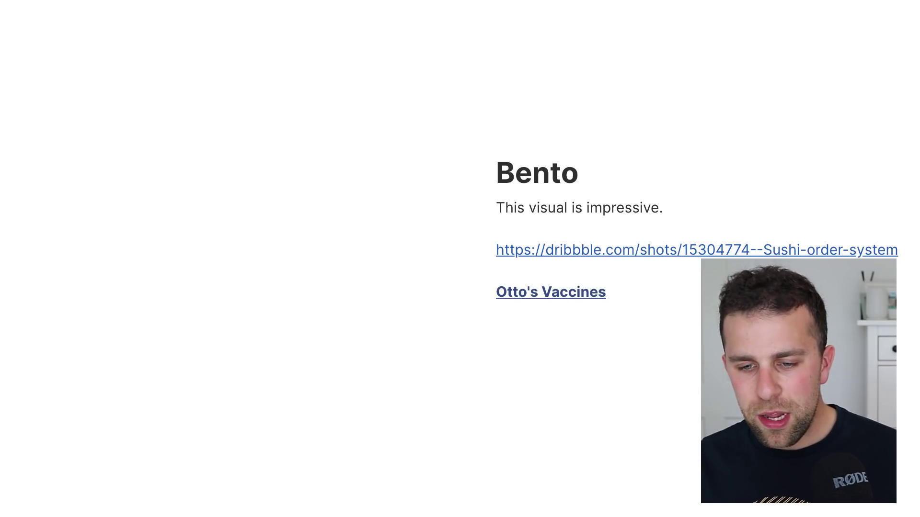
Open Otto's Vaccines on its own page from Bento's Related mems.
{"action": "left_click", "coordinate": [568, 298]}
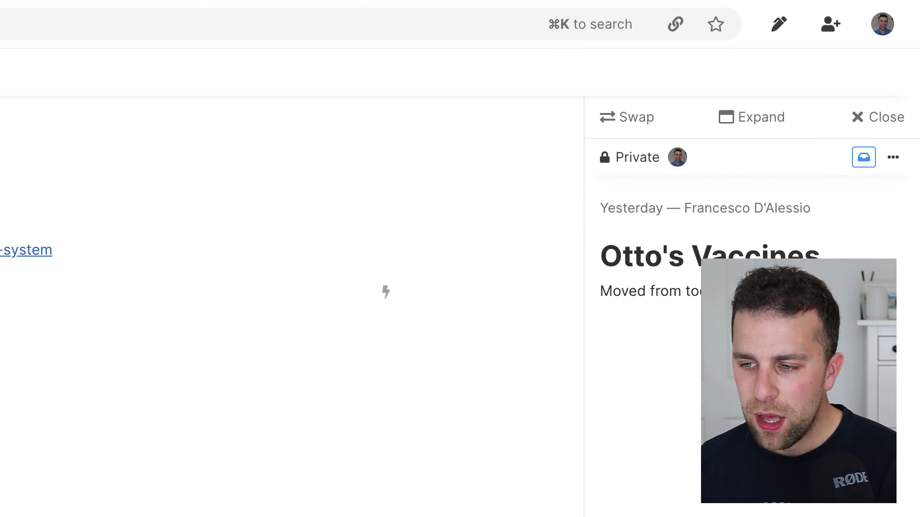
{"action": "left_click", "coordinate": [724, 120]}
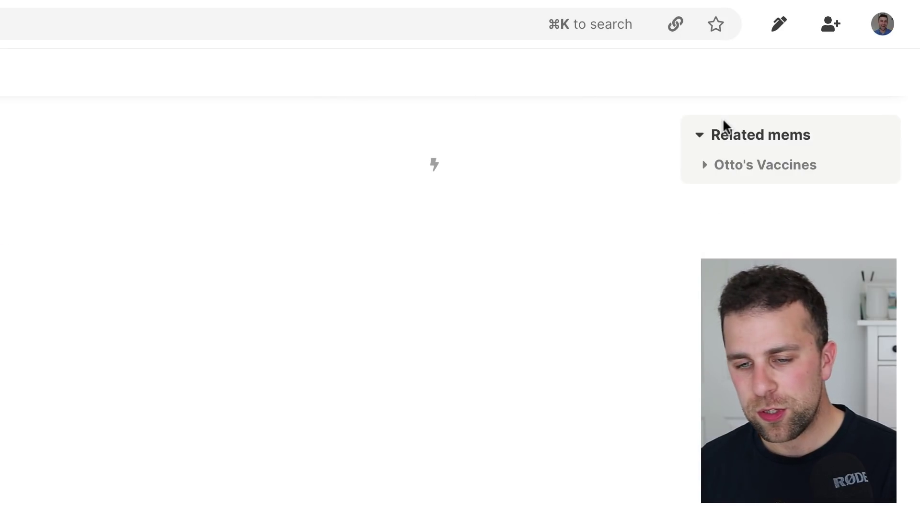
{"action": "left_click", "coordinate": [704, 165]}
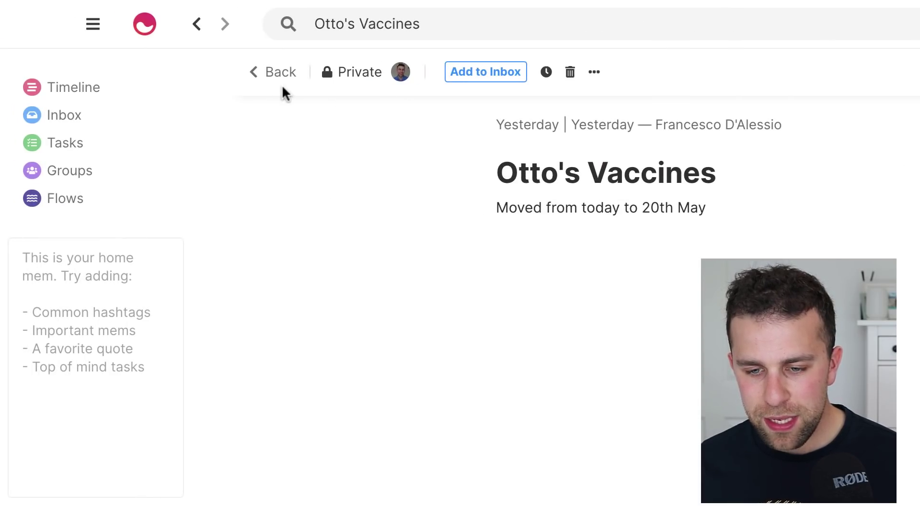
Reopen the Bento mem from the Timeline and check its Related mems section.
{"action": "left_click", "coordinate": [283, 86]}
{"action": "scroll", "coordinate": [360, 150], "scroll_direction": "down", "scroll_amount": 8}
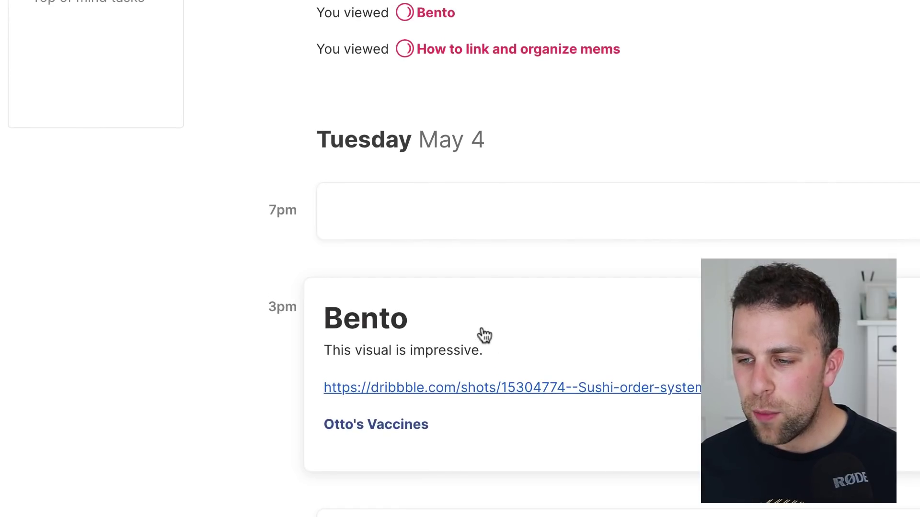
{"action": "left_click", "coordinate": [484, 335]}
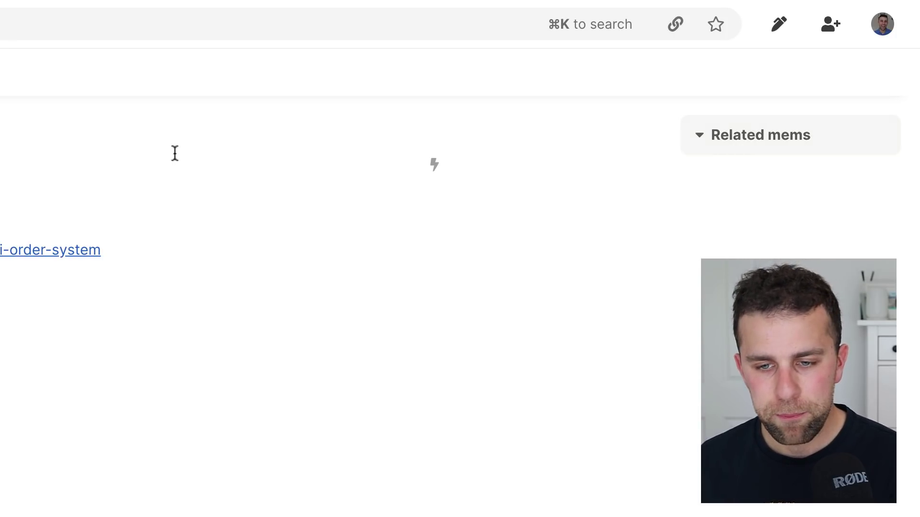
{"action": "left_click", "coordinate": [713, 140]}
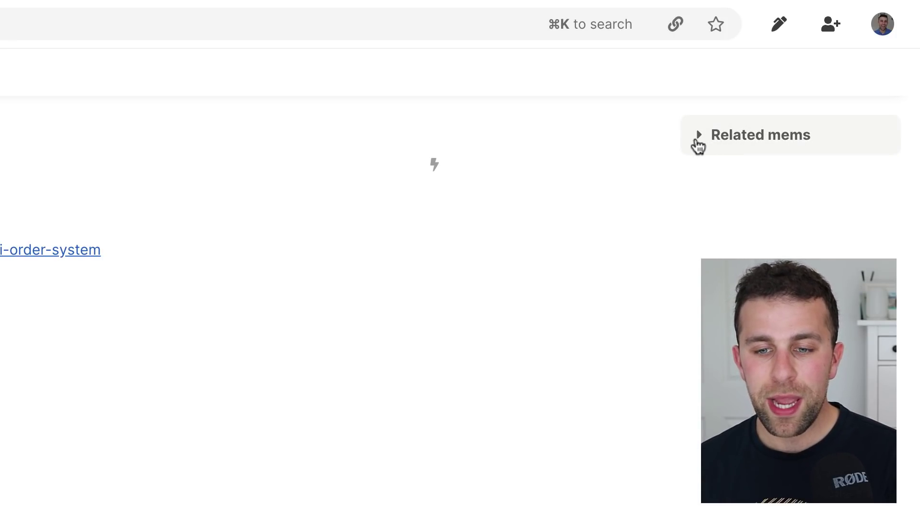
{"action": "left_click", "coordinate": [697, 142]}
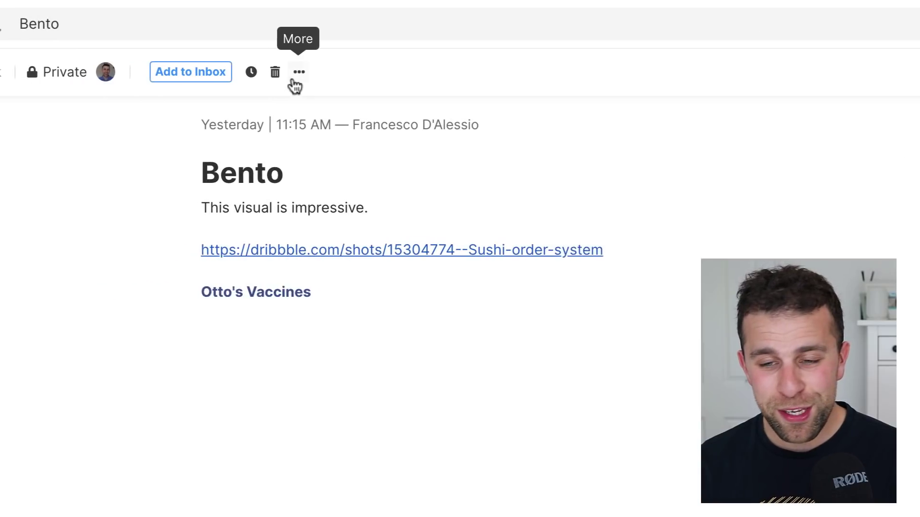
Add the Bento mem to the Inbox from its More menu.
{"action": "left_click", "coordinate": [328, 72]}
{"action": "left_click", "coordinate": [341, 84]}
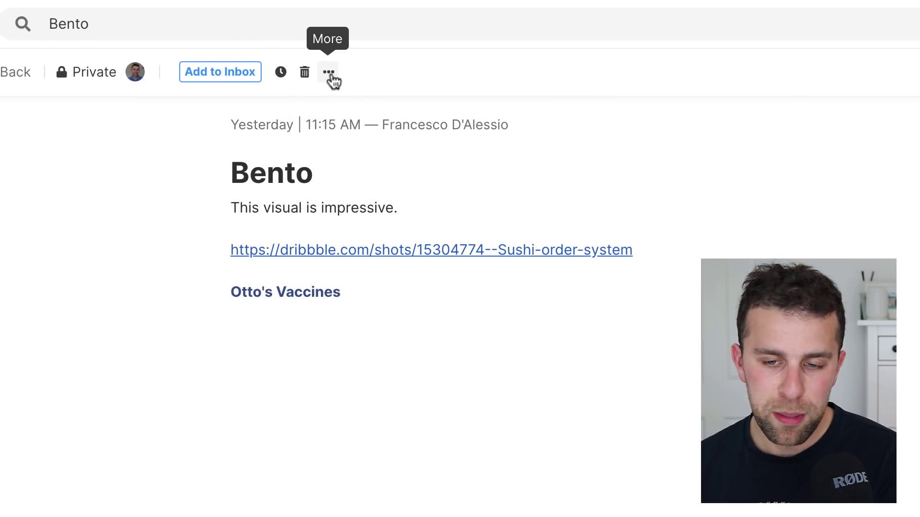
{"action": "left_click", "coordinate": [330, 77]}
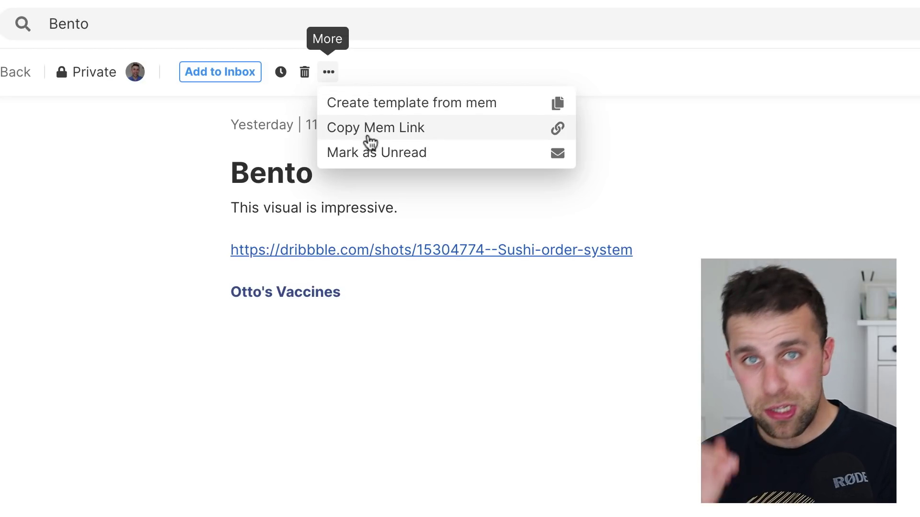
{"action": "left_click", "coordinate": [256, 81]}
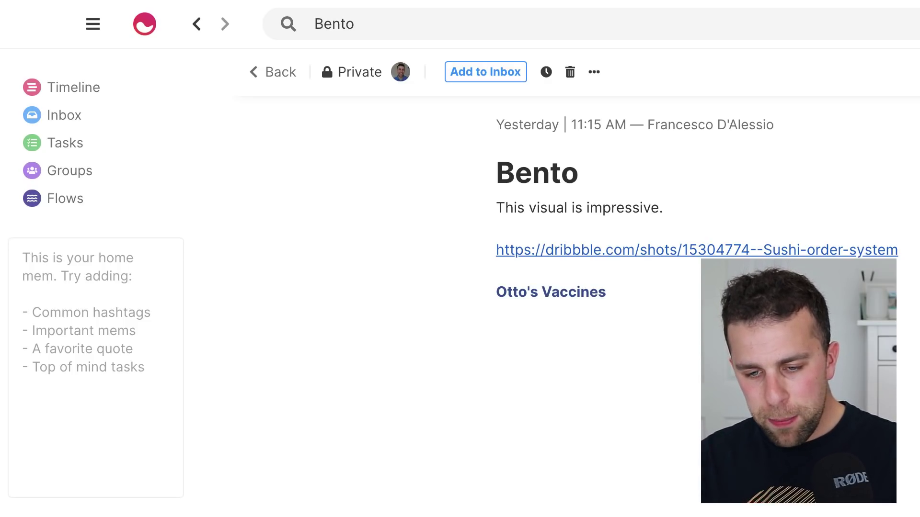
Start a new Timeline mem titled 'Picnic' and format the title as a heading.
{"action": "left_click", "coordinate": [279, 76]}
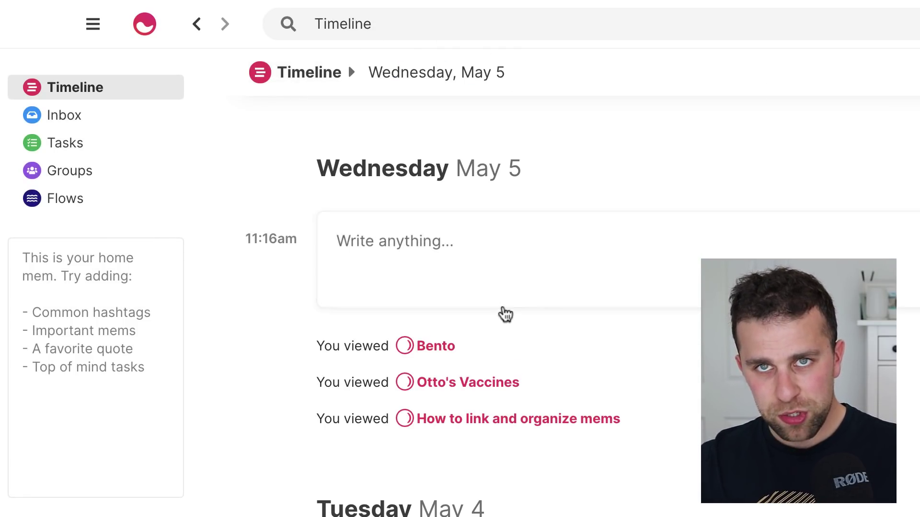
{"action": "left_click", "coordinate": [496, 260]}
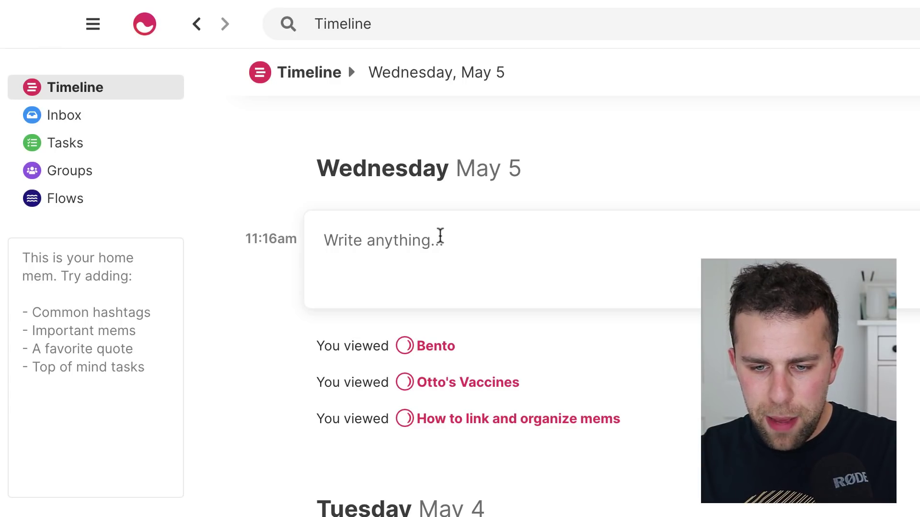
{"action": "type", "text": "Picnic"}
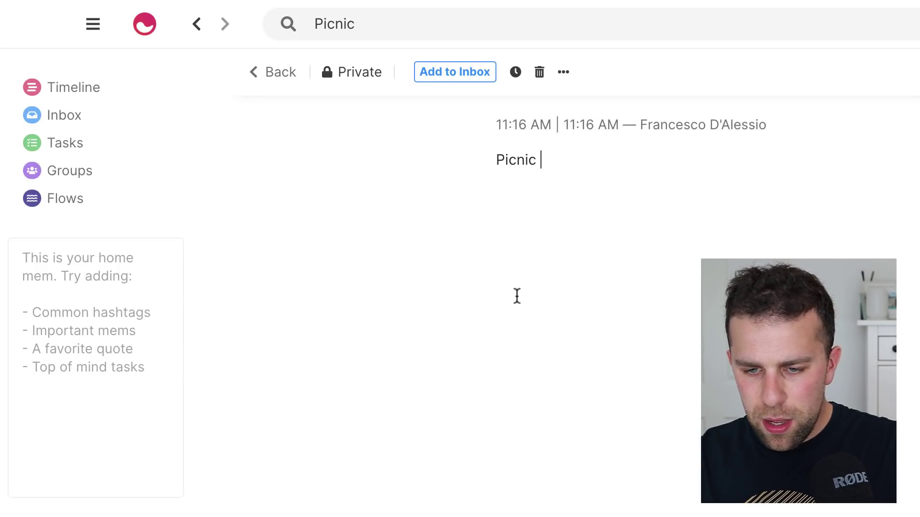
{"action": "key", "text": "Return"}
{"action": "double_click", "coordinate": [516, 160]}
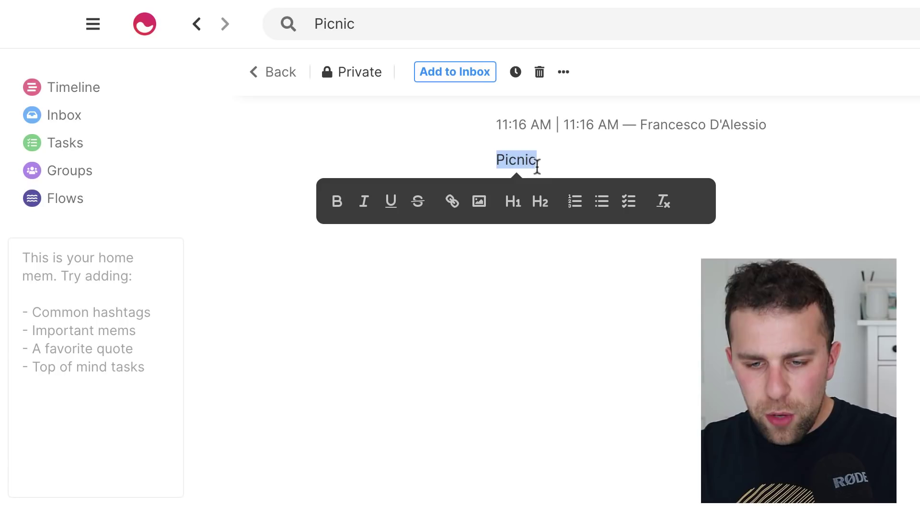
{"action": "left_click", "coordinate": [540, 201]}
{"action": "left_click", "coordinate": [559, 282]}
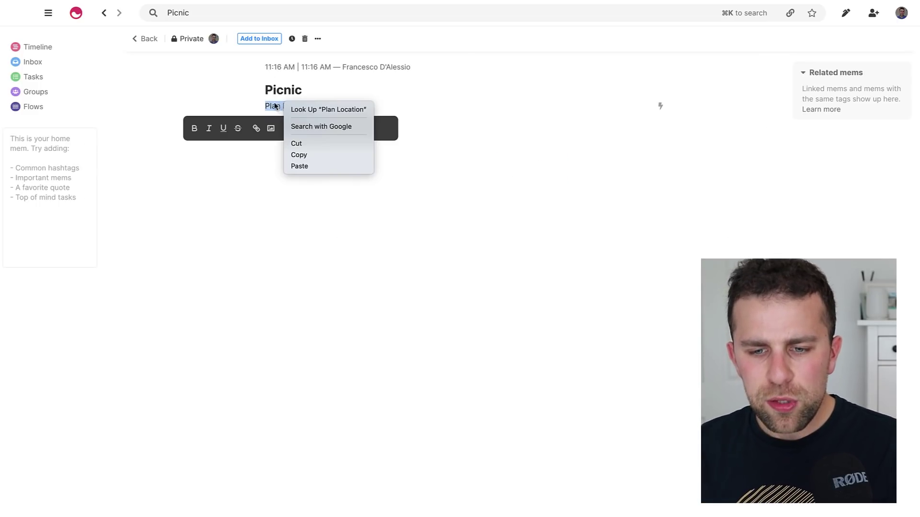
Turn the Plan Location line into a checkbox task with '[]'.
{"action": "left_click", "coordinate": [267, 105]}
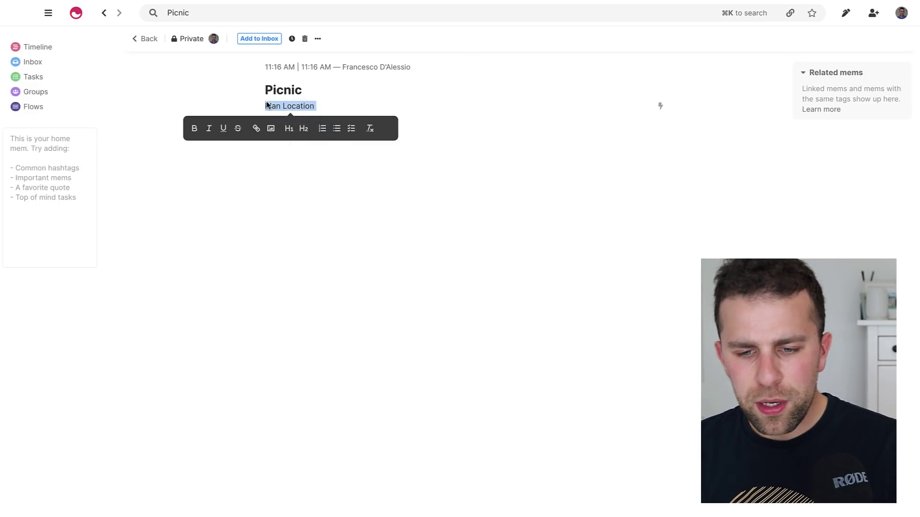
{"action": "left_click", "coordinate": [267, 105]}
{"action": "type", "text": "[]"}
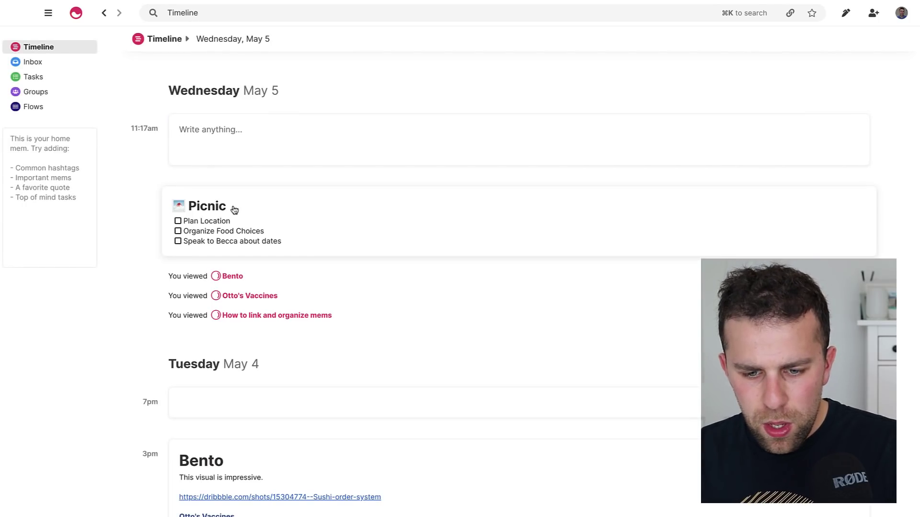
{"action": "left_click", "coordinate": [232, 207]}
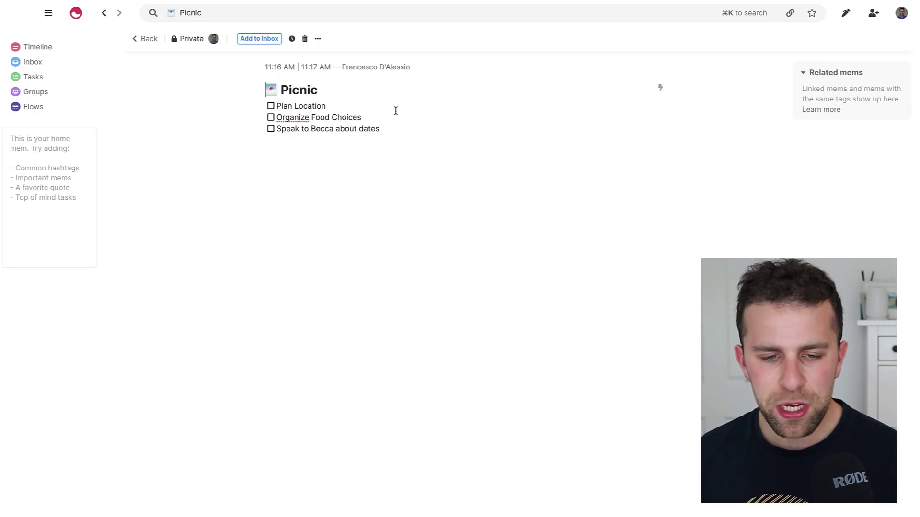
In Tasks, complete Plan Location and reschedule Organize Food Choices to tomorrow at 3 pm.
{"action": "left_click", "coordinate": [35, 78]}
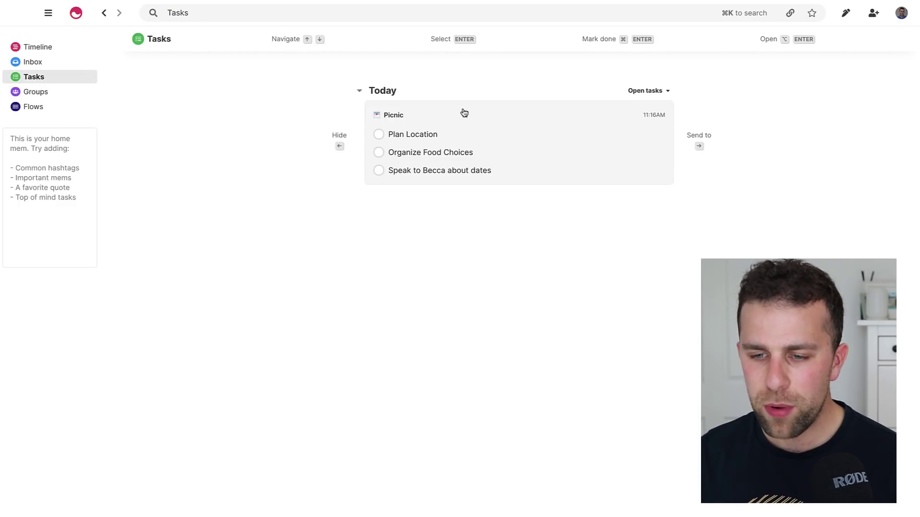
{"action": "key", "text": "Down"}
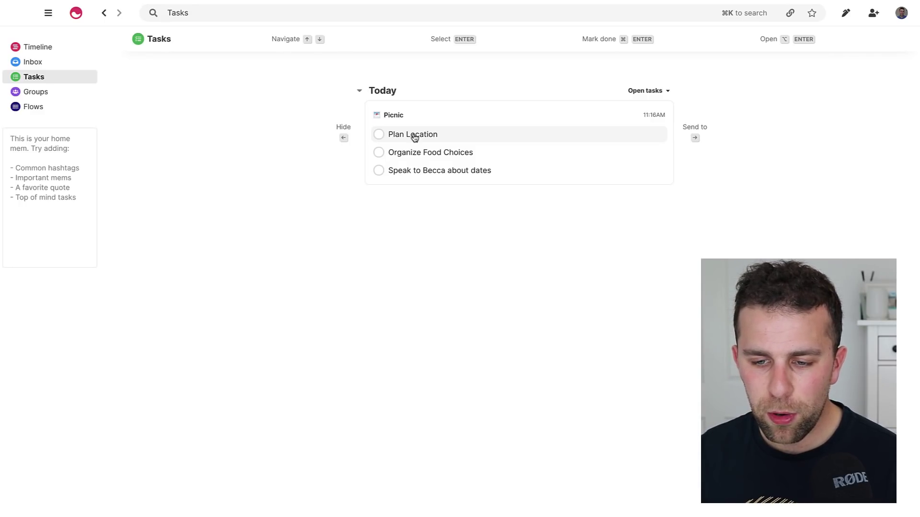
{"action": "left_click", "coordinate": [378, 134]}
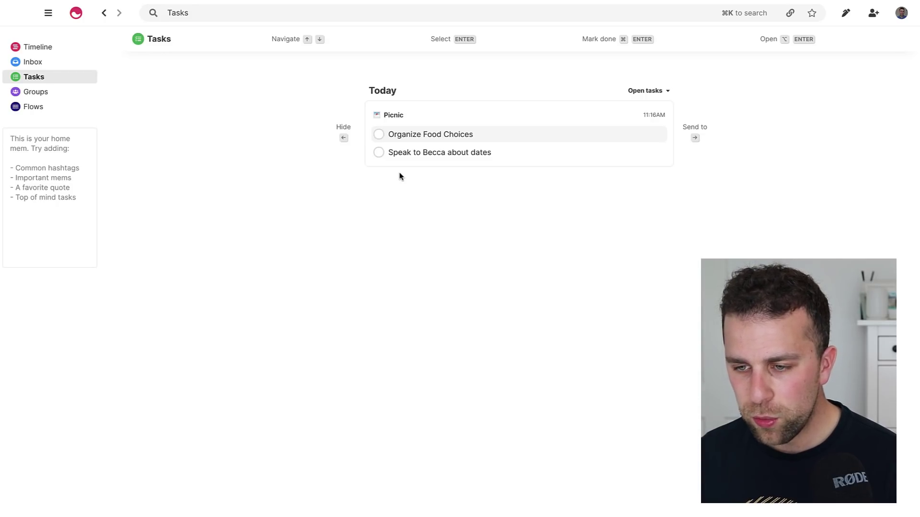
{"action": "key", "text": "Right"}
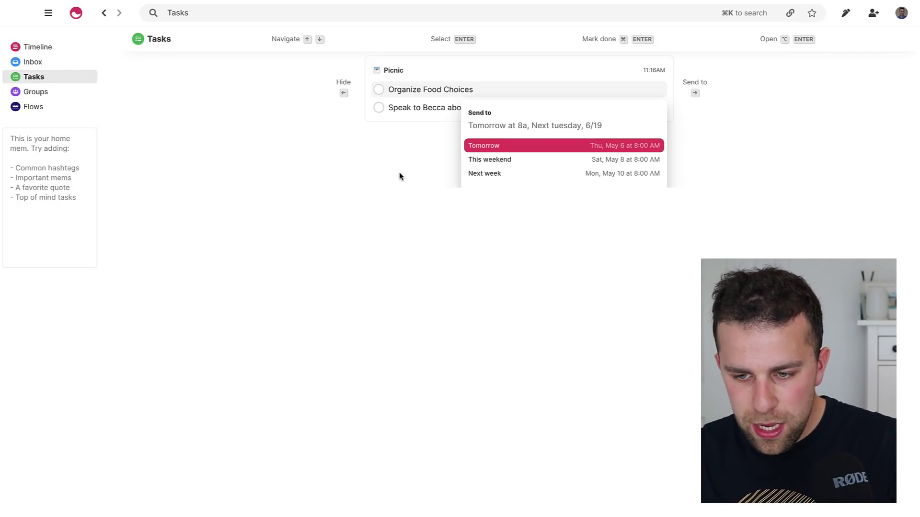
{"action": "type", "text": "tomorrow at 3p"}
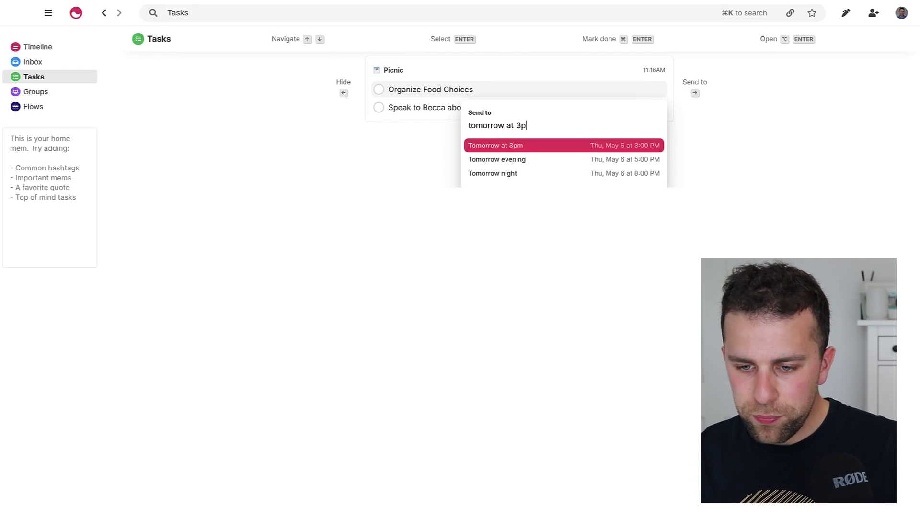
{"action": "key", "text": "Return"}
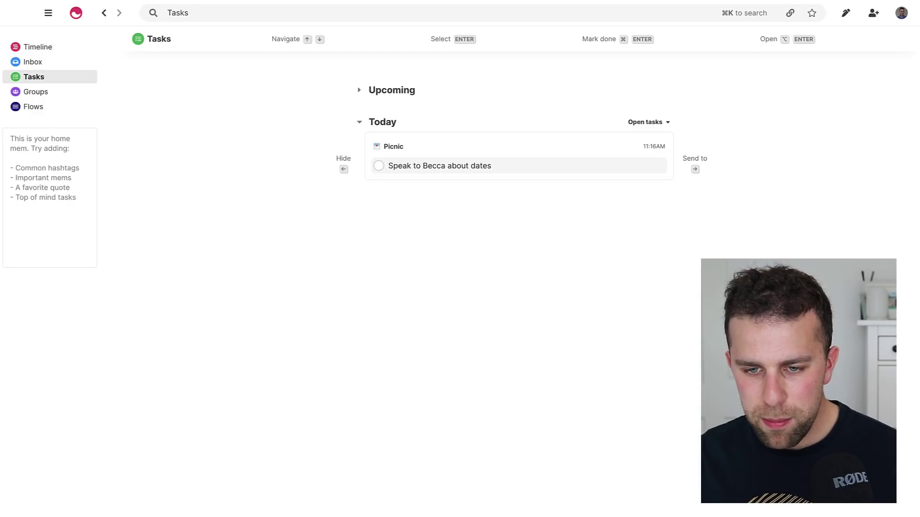
Hide the remaining task from today, review Upcoming, and return to the Timeline.
{"action": "key", "text": "super+Return"}
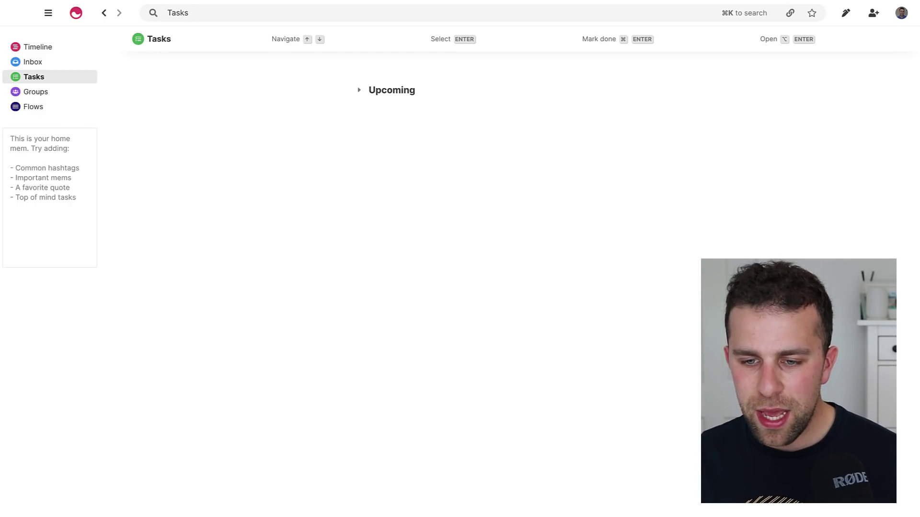
{"action": "left_click", "coordinate": [358, 91]}
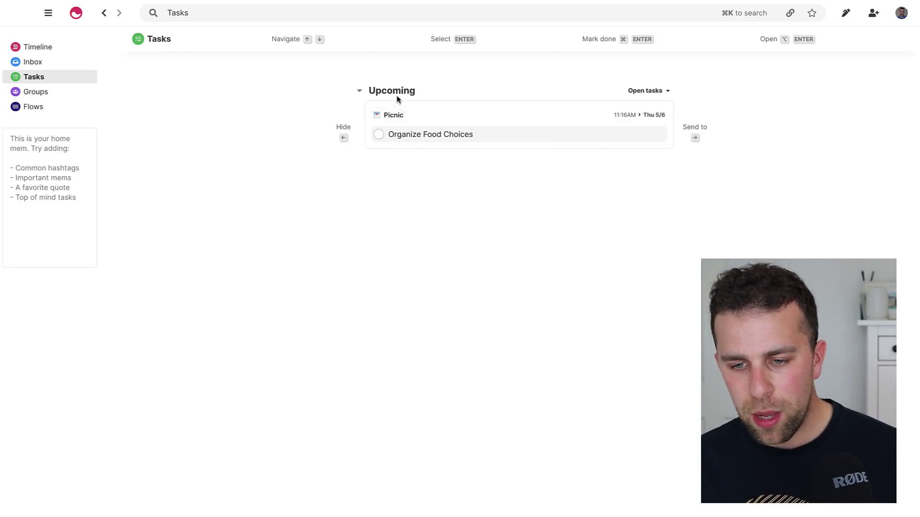
{"action": "mouse_move", "coordinate": [656, 119]}
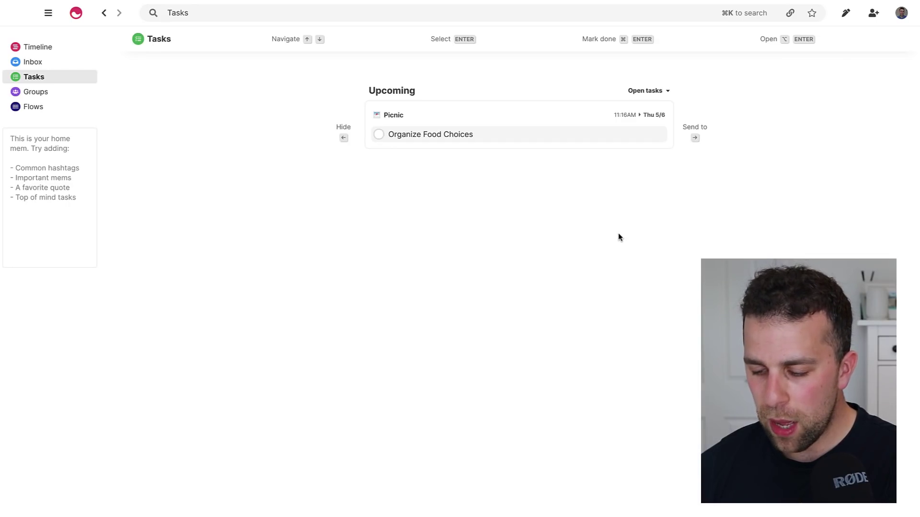
{"action": "key", "text": "Right"}
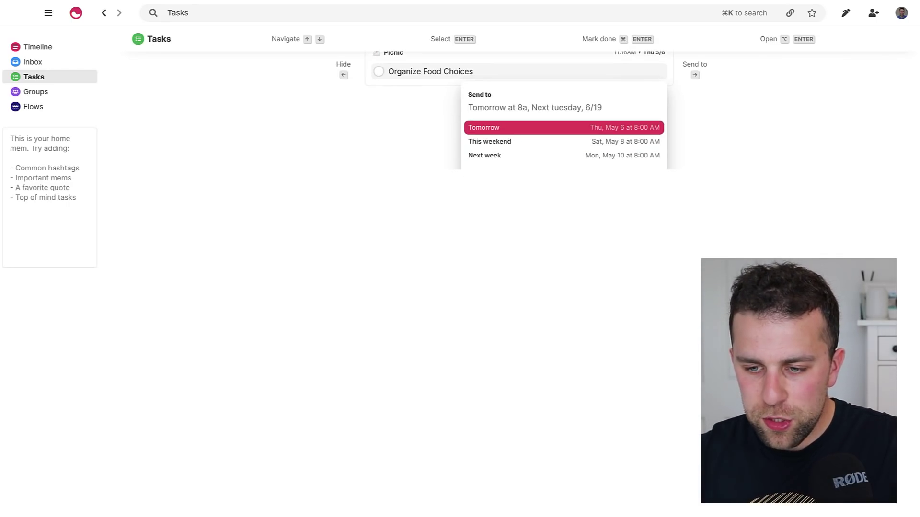
{"action": "type", "text": "den"}
{"action": "key", "text": "BackSpace"}
{"action": "key", "text": "BackSpace"}
{"action": "key", "text": "BackSpace"}
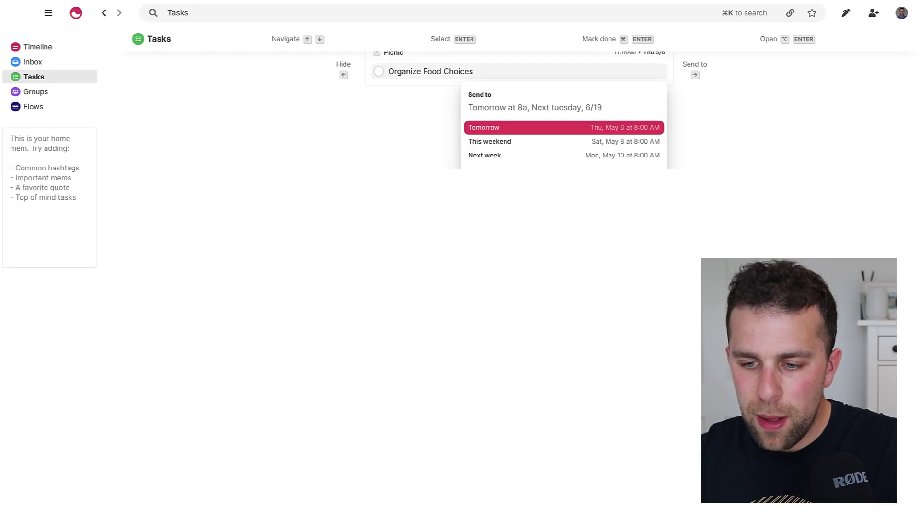
{"action": "scroll", "coordinate": [552, 142], "scroll_direction": "down", "scroll_amount": 1}
{"action": "scroll", "coordinate": [555, 143], "scroll_direction": "up", "scroll_amount": 3}
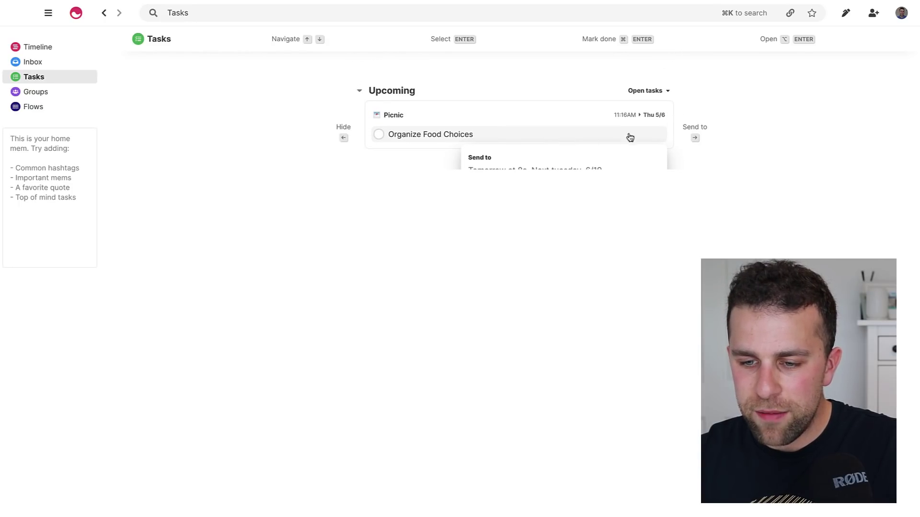
{"action": "key", "text": "Escape"}
{"action": "key", "text": "super+1"}
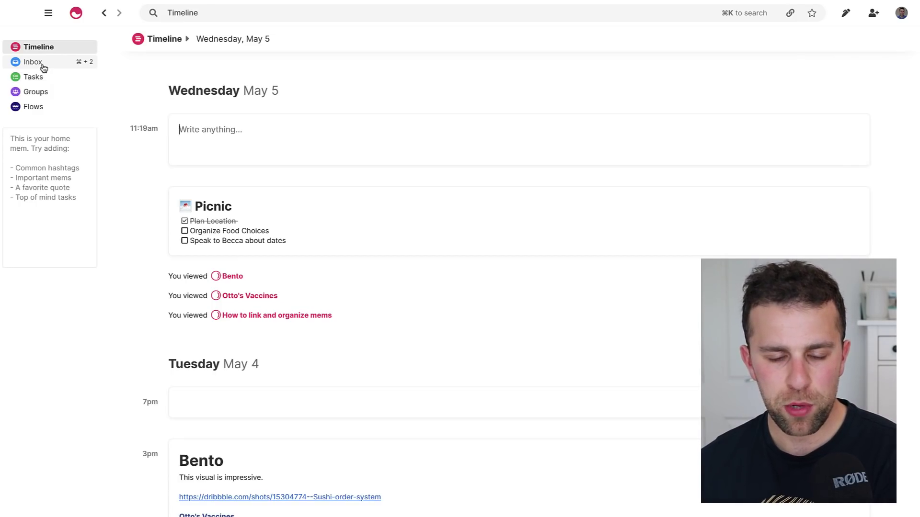
Open the Bento mem and delete its last line, the Otto's Vaccines link.
{"action": "left_click", "coordinate": [43, 68]}
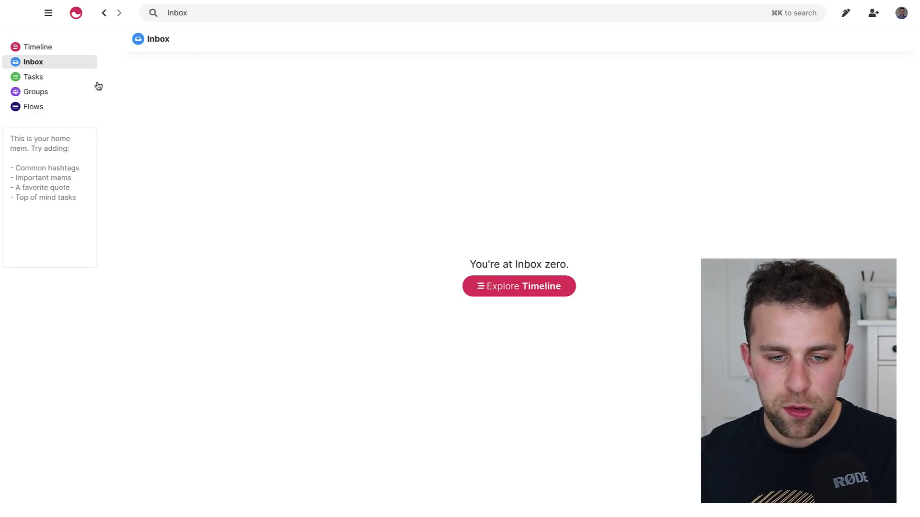
{"action": "left_click", "coordinate": [56, 46]}
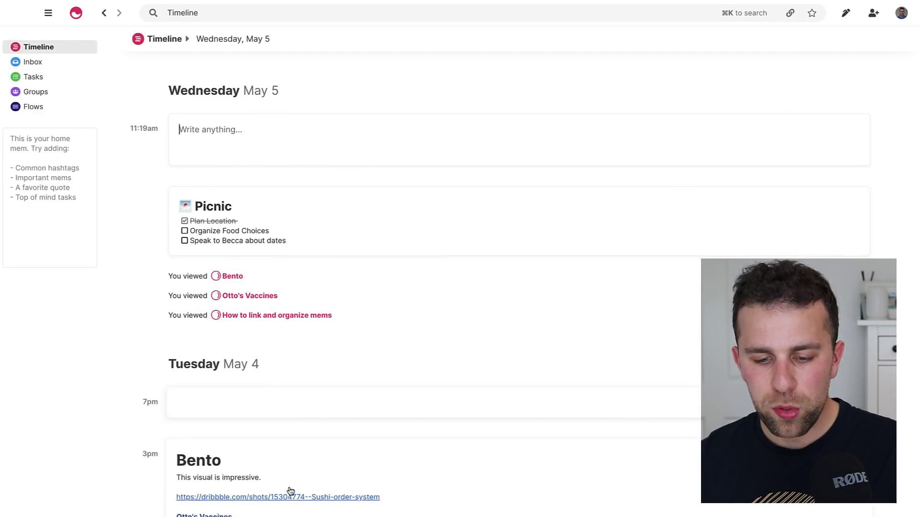
{"action": "left_click", "coordinate": [293, 468]}
{"action": "left_click_drag", "start_coordinate": [343, 154], "coordinate": [234, 154]}
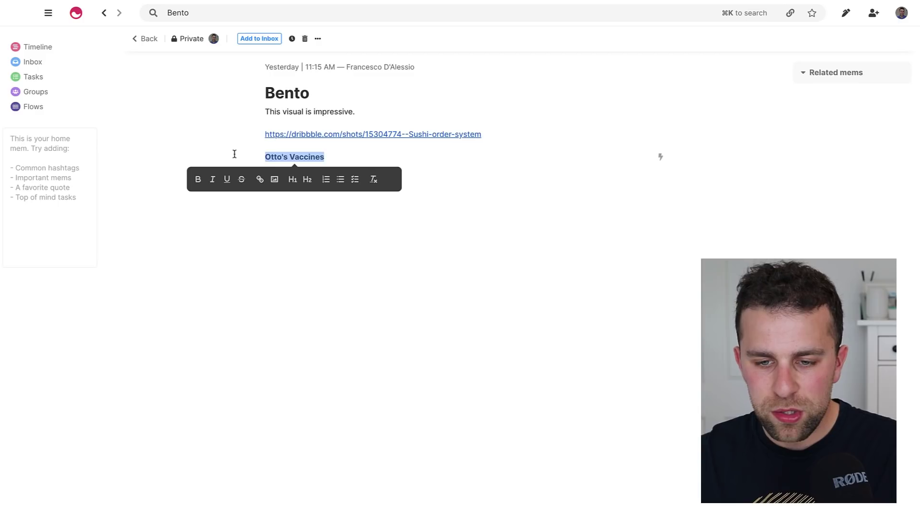
{"action": "key", "text": "BackSpace"}
{"action": "key", "text": "BackSpace"}
Add Bento to the Inbox and view it listed there.
{"action": "left_click", "coordinate": [266, 39]}
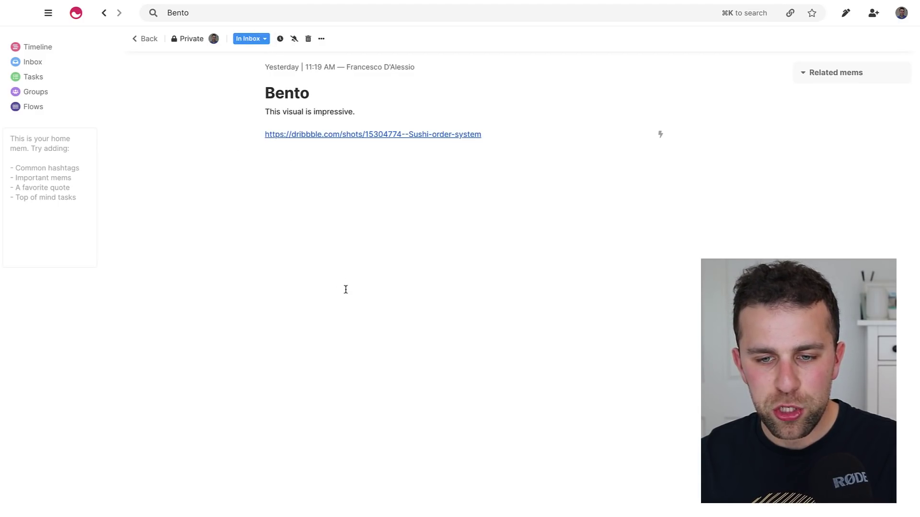
{"action": "left_click", "coordinate": [265, 40]}
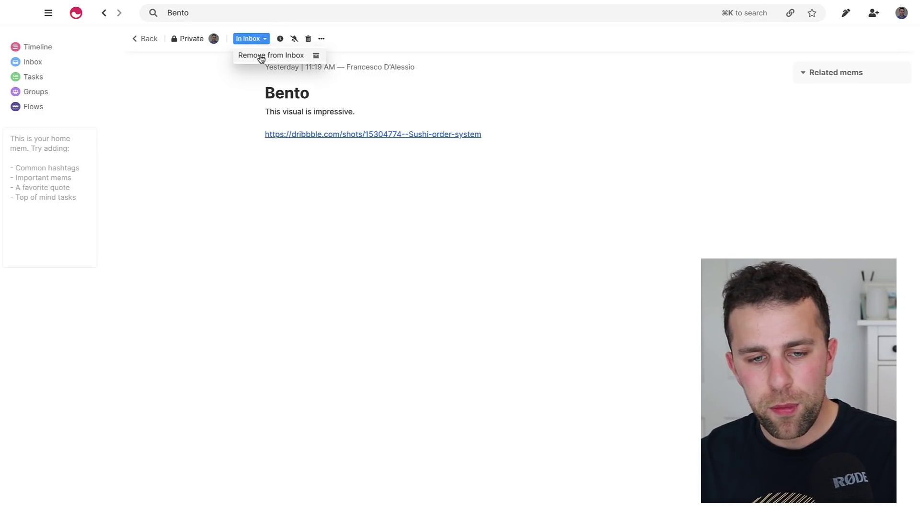
{"action": "left_click", "coordinate": [45, 62]}
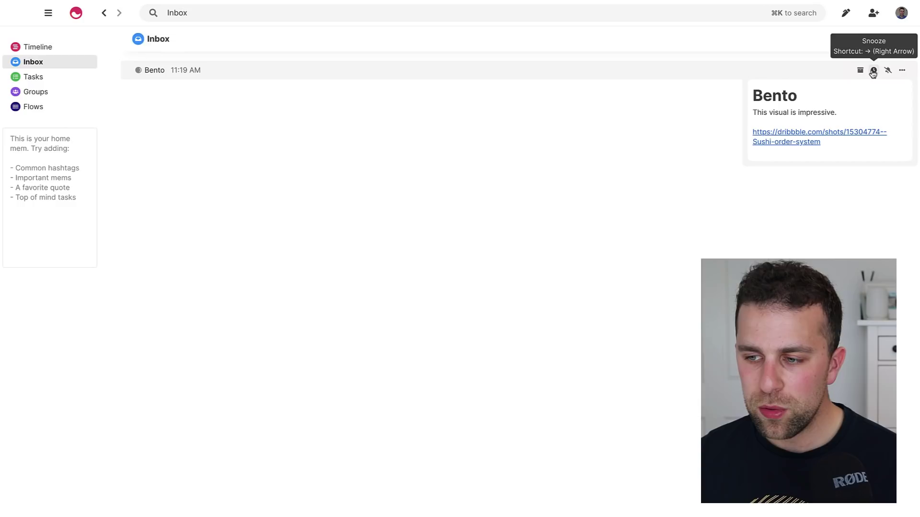
Snooze the Bento Inbox item until This weekend, reaching Inbox zero.
{"action": "left_click", "coordinate": [902, 71]}
{"action": "left_click", "coordinate": [904, 71]}
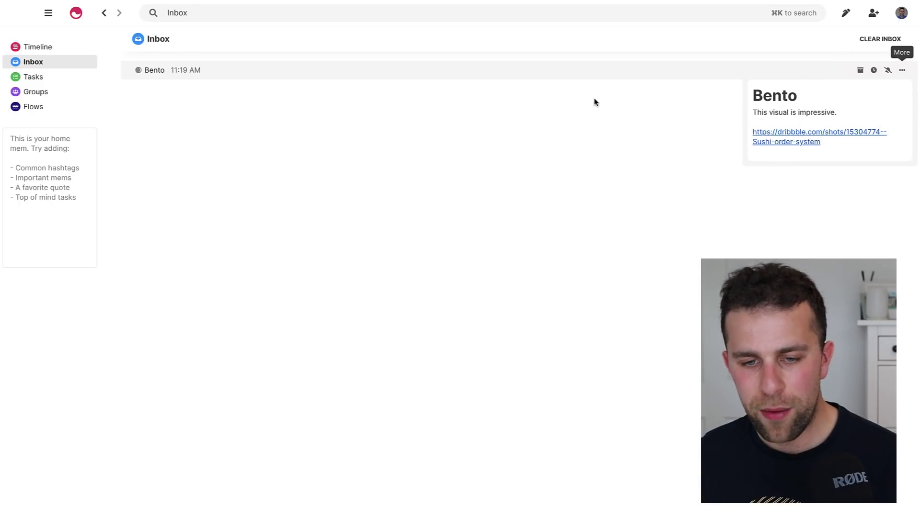
{"action": "left_click", "coordinate": [512, 80]}
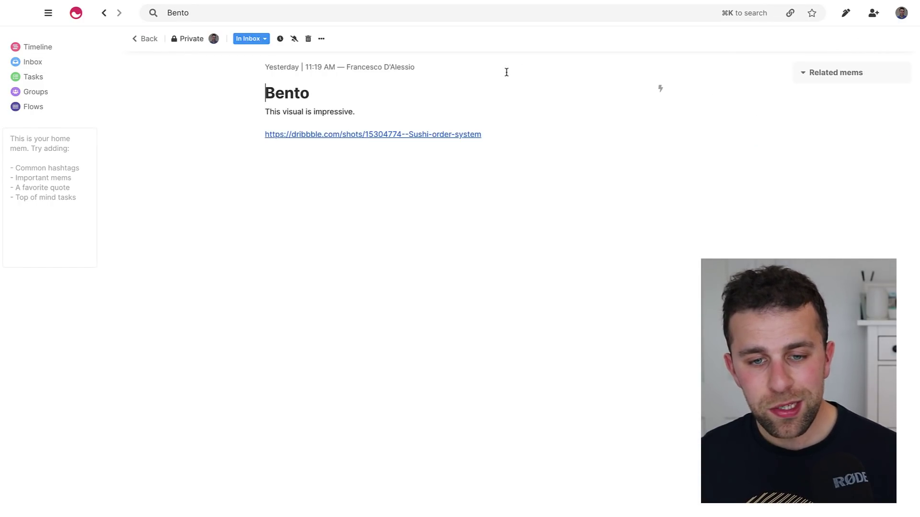
{"action": "left_click", "coordinate": [67, 66]}
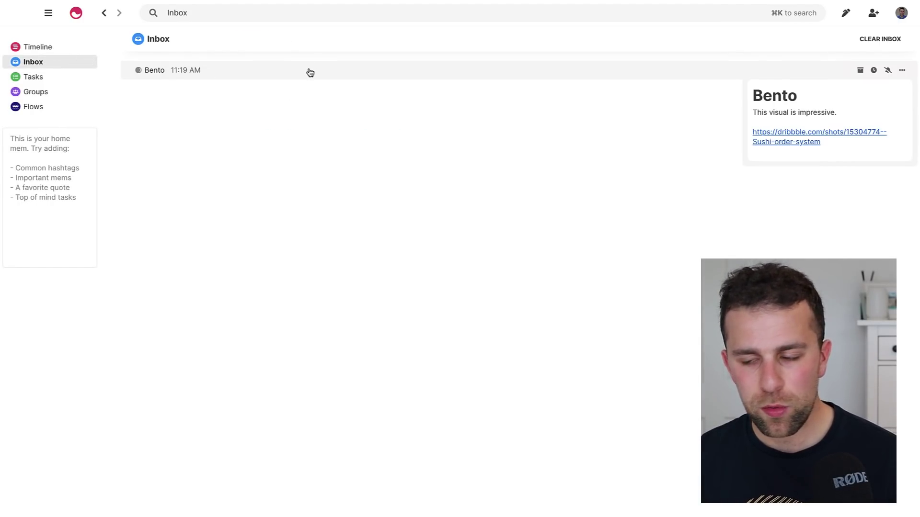
{"action": "left_click", "coordinate": [874, 71]}
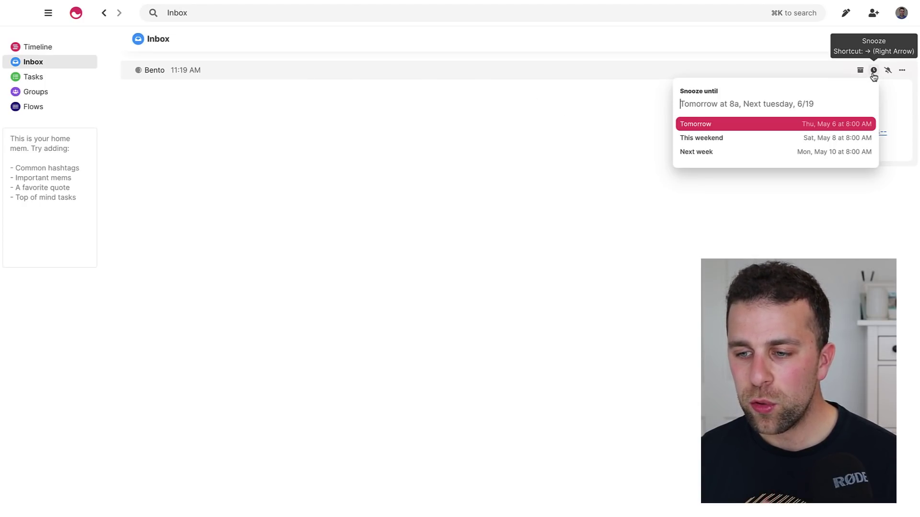
{"action": "left_click", "coordinate": [731, 139]}
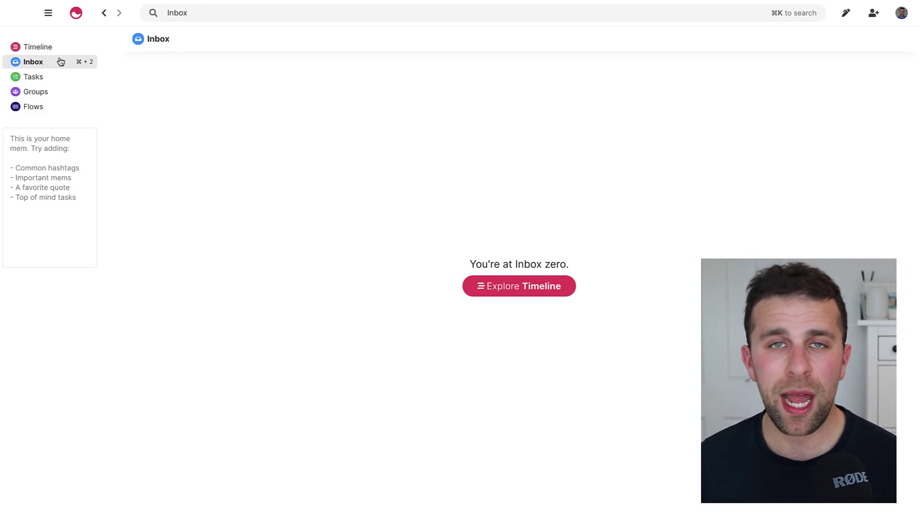
Create a new mem titled 'Meeting Agenda' formatted as an H1 heading.
{"action": "key", "text": "super+n"}
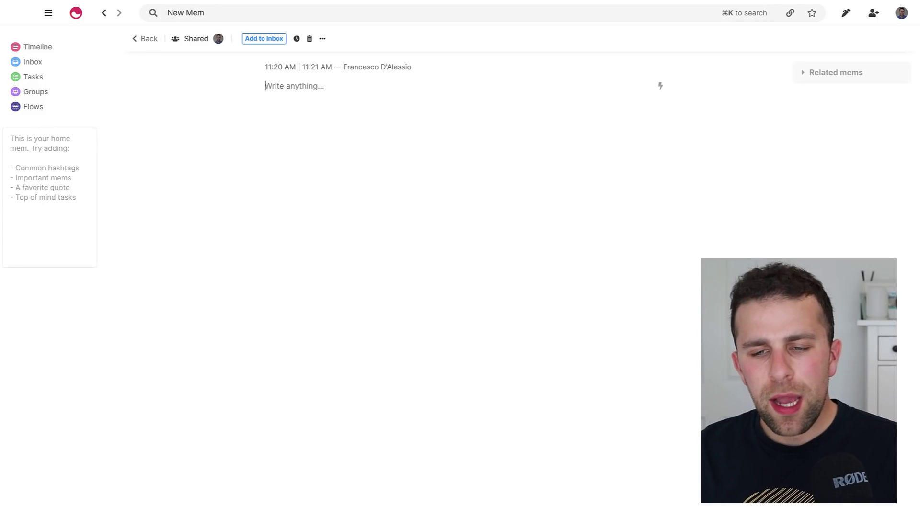
{"action": "type", "text": "Meeting Agenda"}
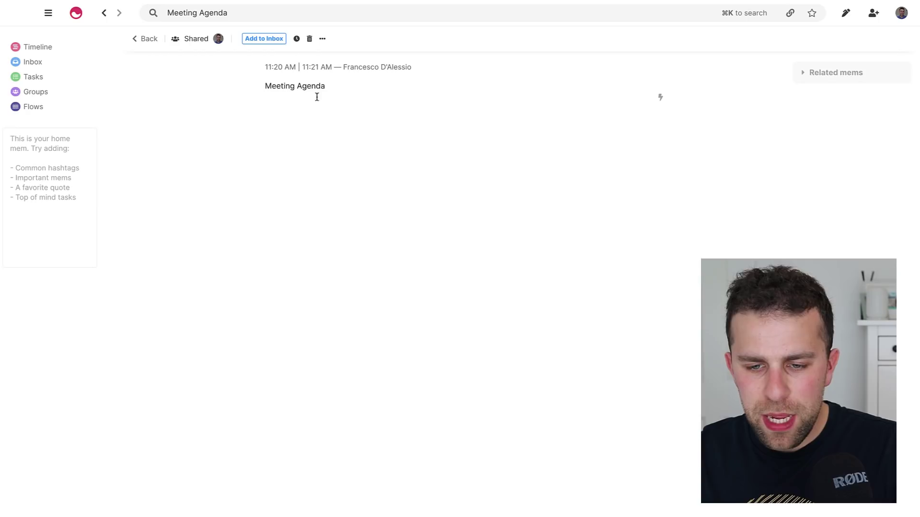
{"action": "key", "text": "BackSpace"}
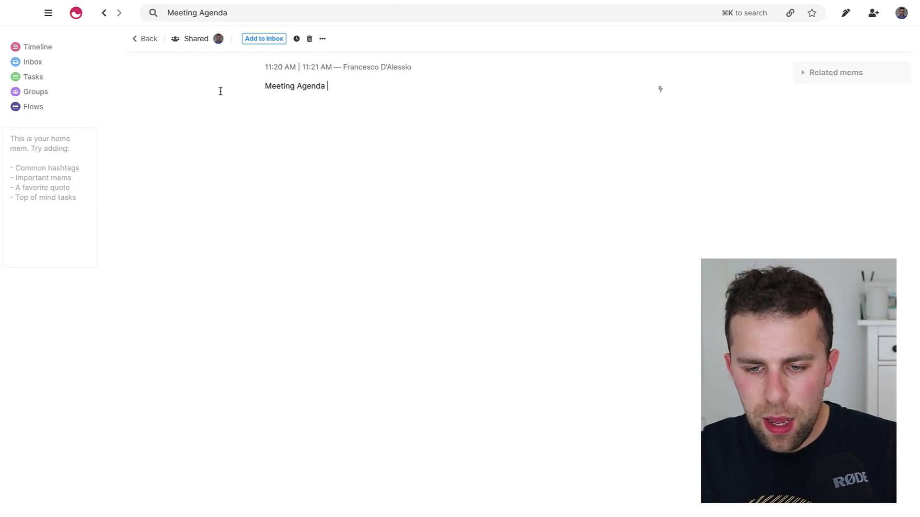
{"action": "triple_click", "coordinate": [292, 88]}
{"action": "left_click", "coordinate": [295, 109]}
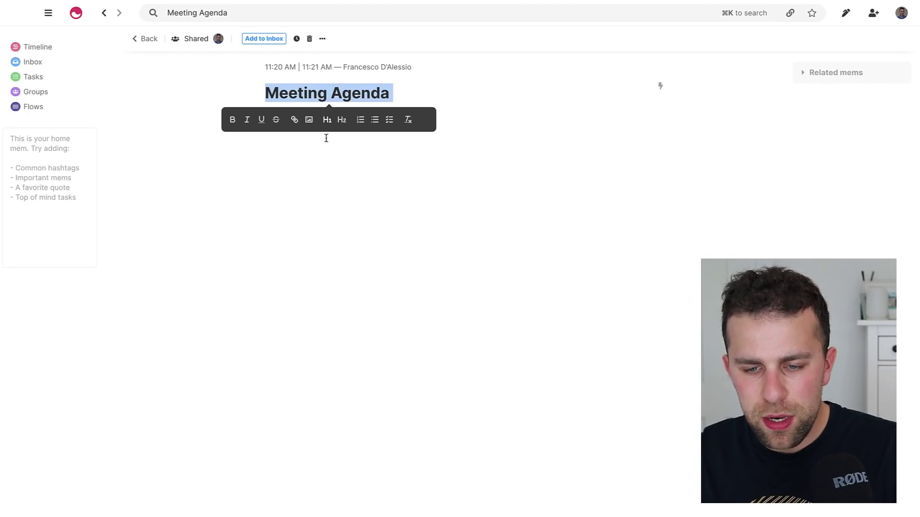
Add a 'Chat with' line below it mentioning a colleague.
{"action": "left_click", "coordinate": [327, 153]}
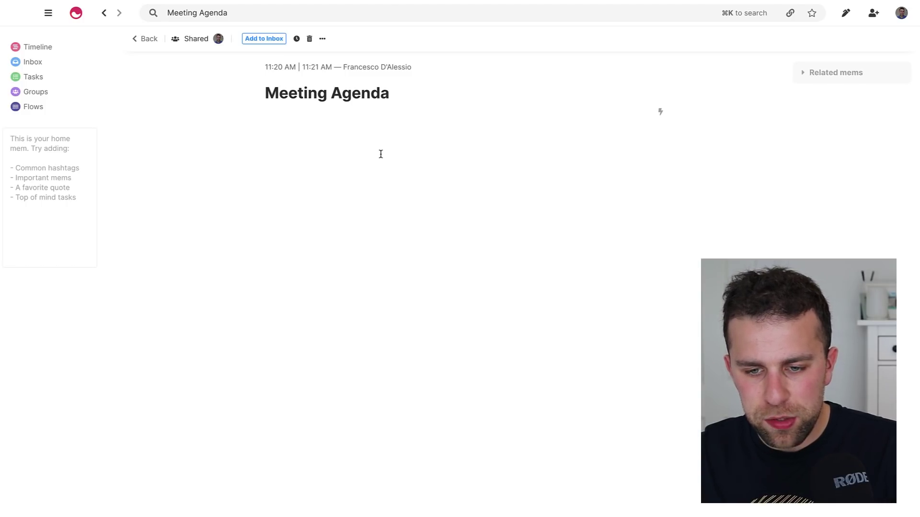
{"action": "type", "text": "Chat with @"}
{"action": "key", "text": "Up"}
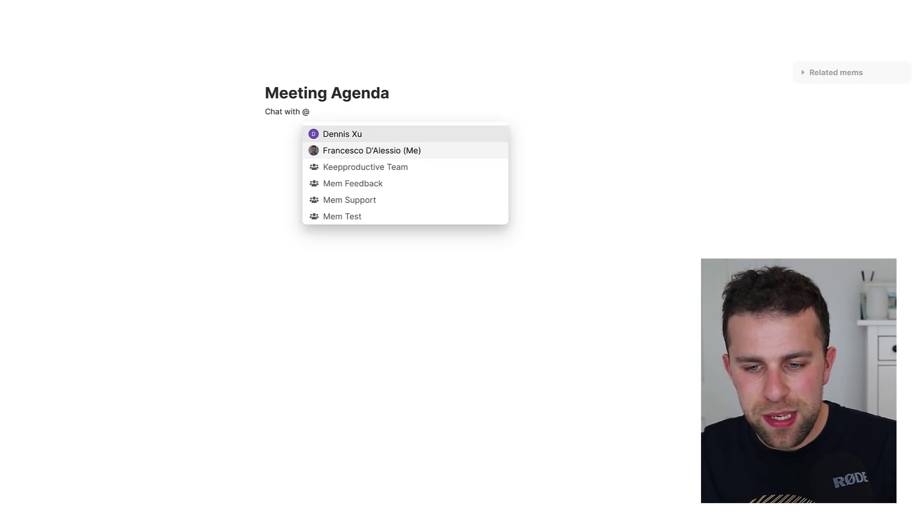
{"action": "key", "text": "Return"}
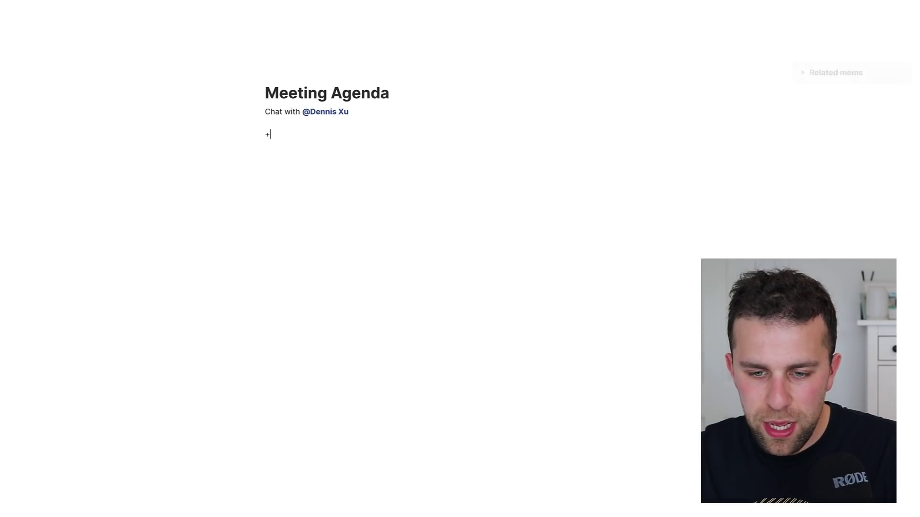
Create and link a new 'Acme Company Inc' mem by typing '+Acme Company Inc' in the agenda.
{"action": "type", "text": "Mem"}
{"action": "key", "text": "BackSpace"}
{"action": "key", "text": "BackSpace"}
{"action": "key", "text": "BackSpace"}
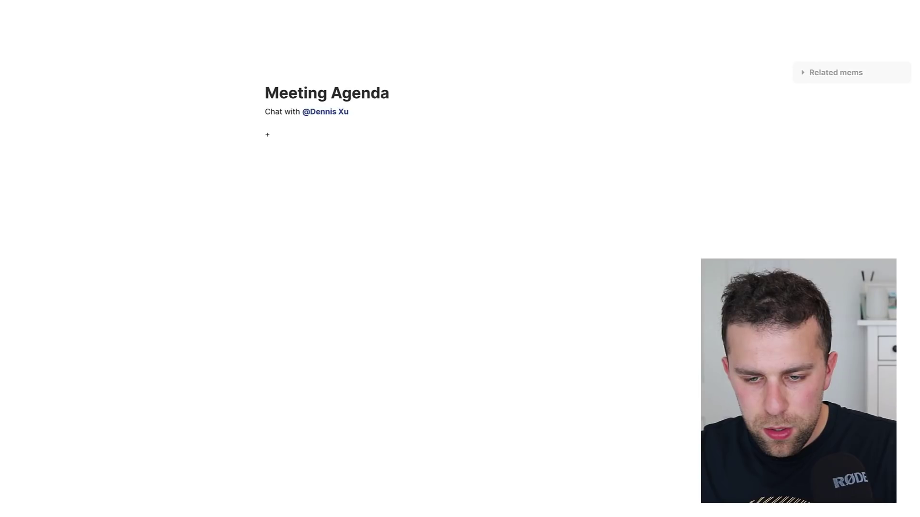
{"action": "type", "text": "YouTube"}
{"action": "key", "text": "BackSpace"}
{"action": "key", "text": "BackSpace"}
{"action": "key", "text": "BackSpace"}
{"action": "key", "text": "BackSpace"}
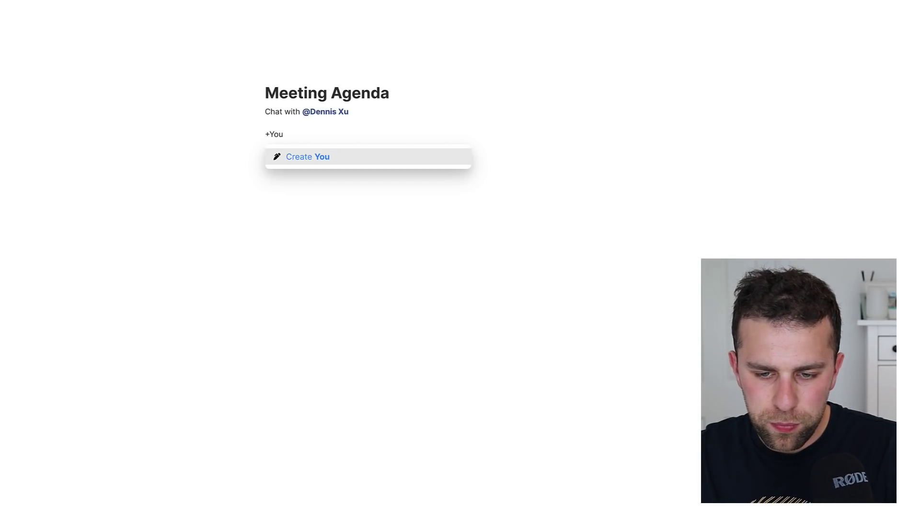
{"action": "key", "text": "BackSpace"}
{"action": "key", "text": "BackSpace"}
{"action": "key", "text": "BackSpace"}
{"action": "key", "text": "BackSpace"}
{"action": "type", "text": "+Acme "}
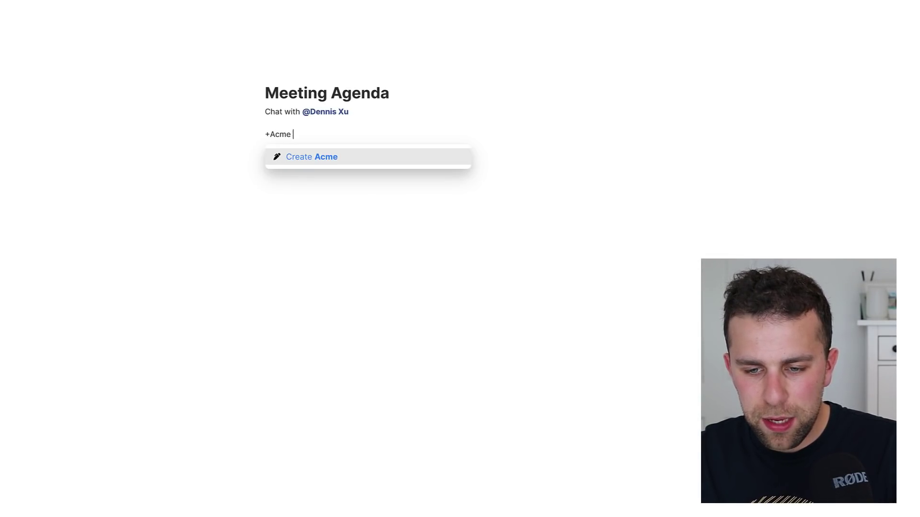
{"action": "type", "text": "Company Inc"}
{"action": "key", "text": "Return"}
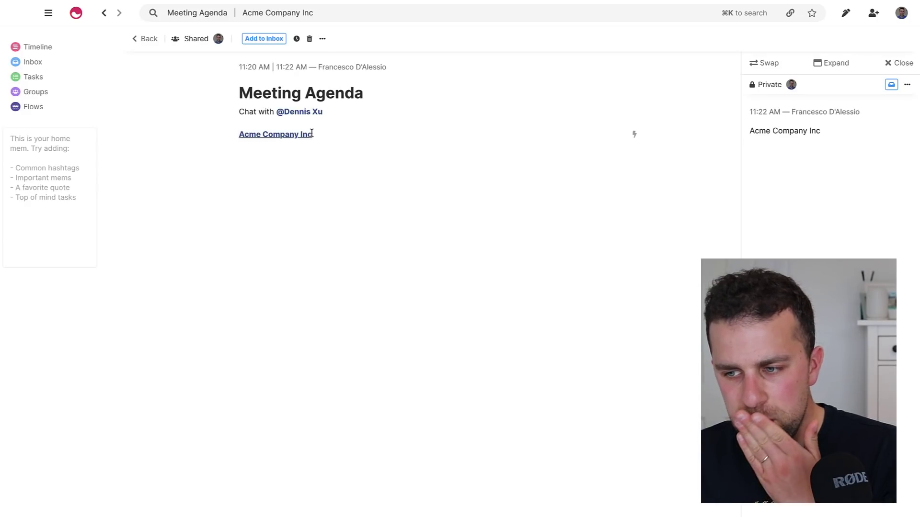
Open Acme Company Inc full page, make its title an H1 heading, and show related mems.
{"action": "left_click", "coordinate": [836, 63]}
{"action": "left_click", "coordinate": [402, 115]}
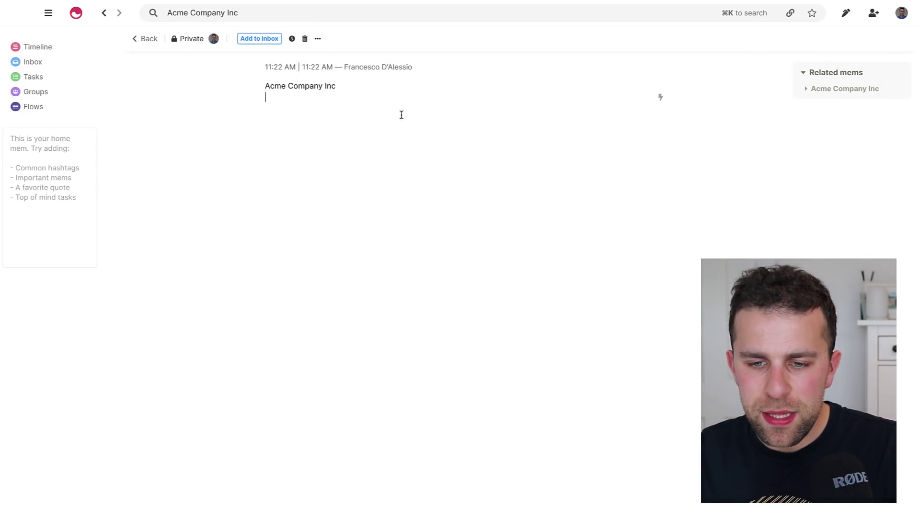
{"action": "left_click_drag", "start_coordinate": [357, 89], "coordinate": [208, 86]}
{"action": "left_click", "coordinate": [310, 102]}
{"action": "left_click", "coordinate": [364, 162]}
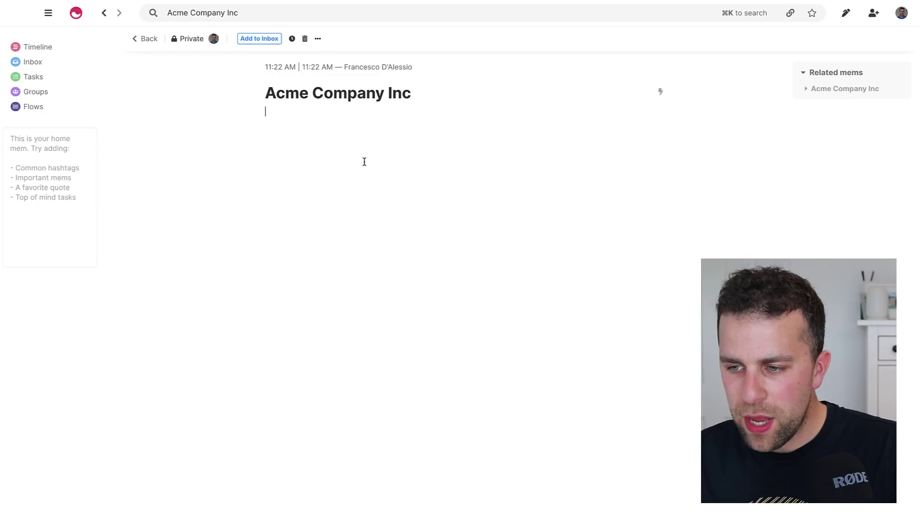
{"action": "left_click", "coordinate": [846, 90]}
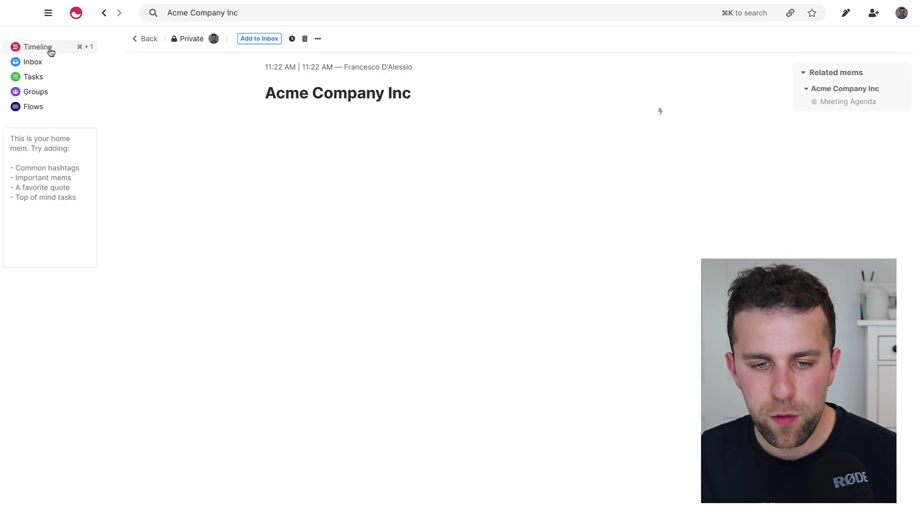
Visit Groups and cancel a new group, then go to the Flows page.
{"action": "left_click", "coordinate": [36, 91]}
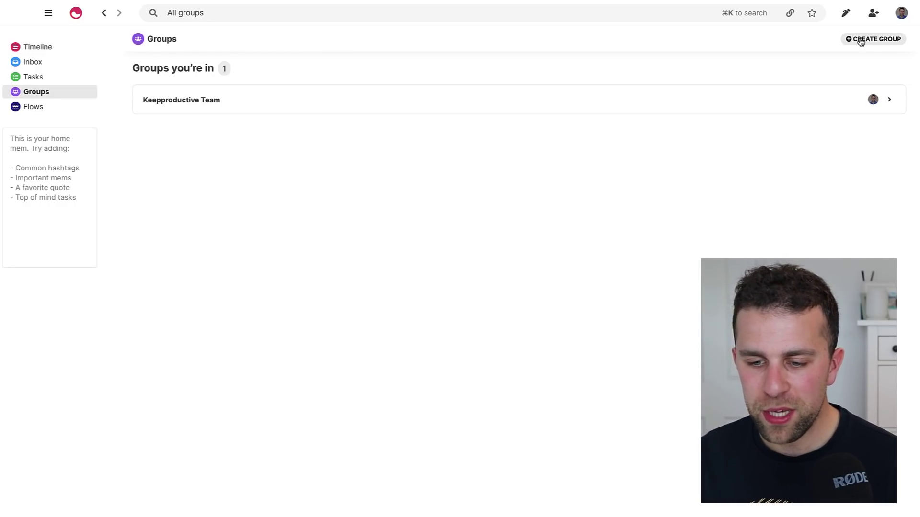
{"action": "left_click", "coordinate": [861, 41]}
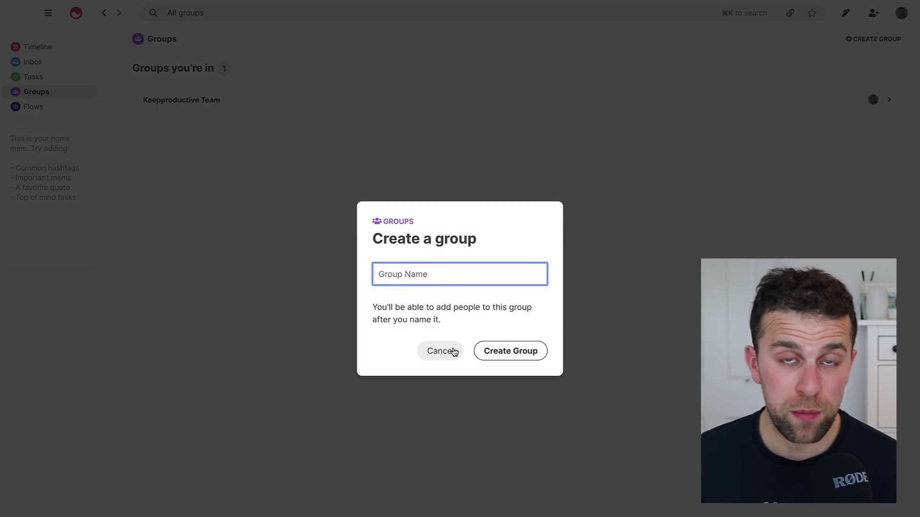
{"action": "left_click", "coordinate": [440, 351]}
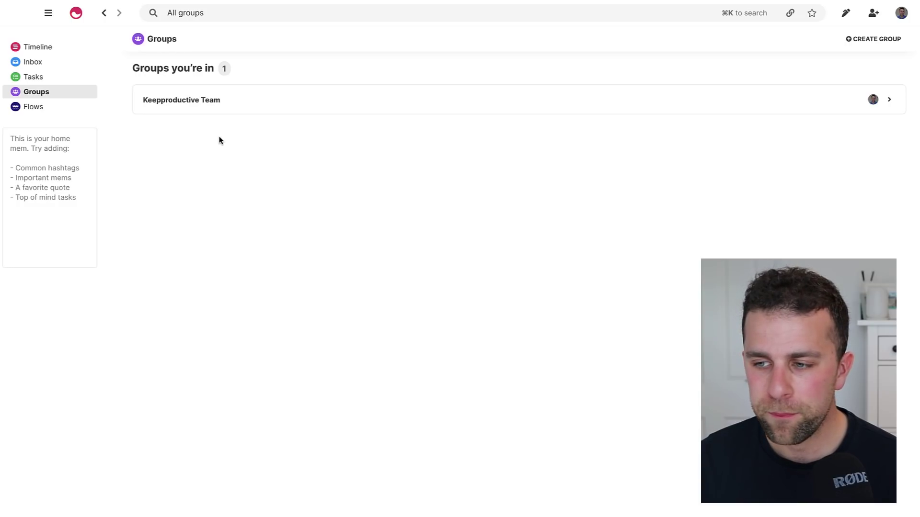
{"action": "left_click", "coordinate": [34, 108]}
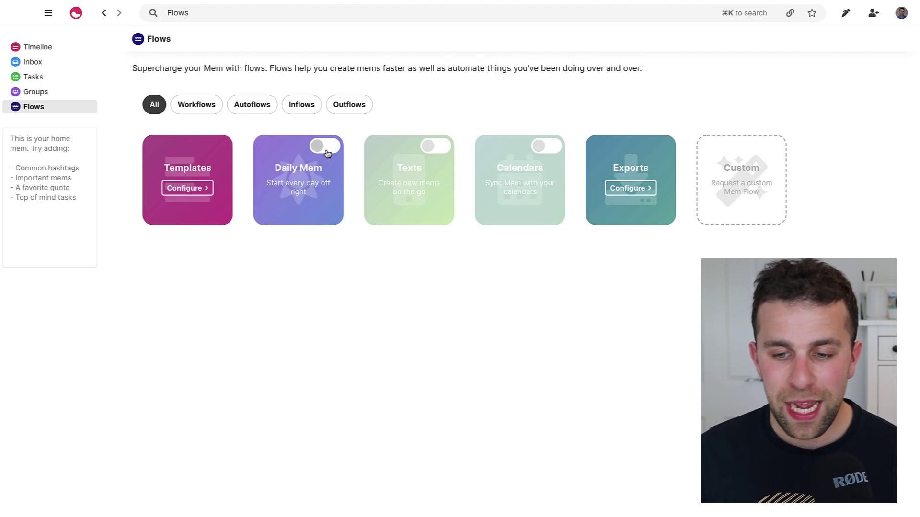
Switch on the Daily Mem flow and review its settings and placeholders help.
{"action": "left_click", "coordinate": [327, 152]}
{"action": "left_click", "coordinate": [319, 194]}
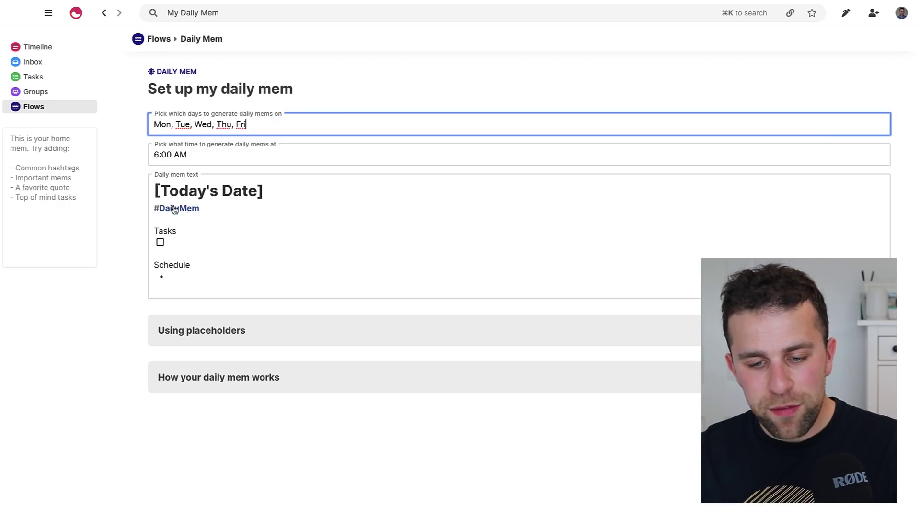
{"action": "left_click", "coordinate": [225, 343]}
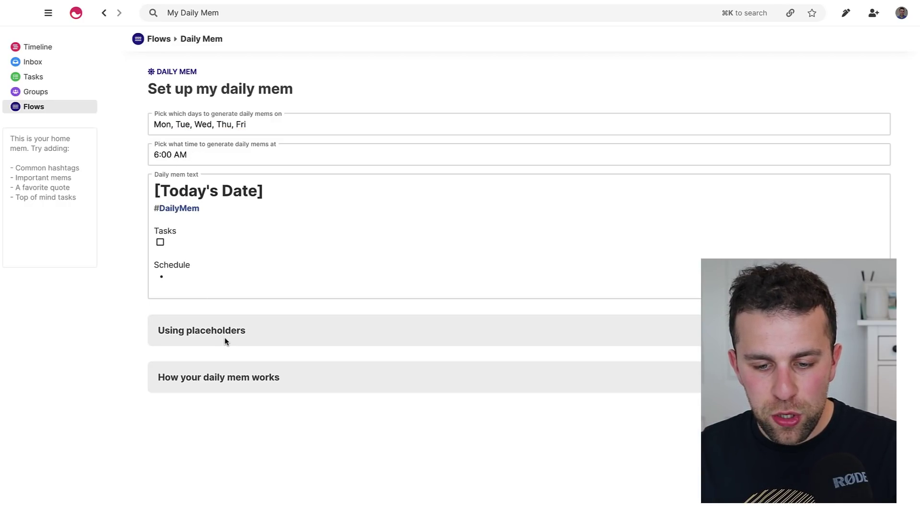
{"action": "left_click", "coordinate": [236, 334]}
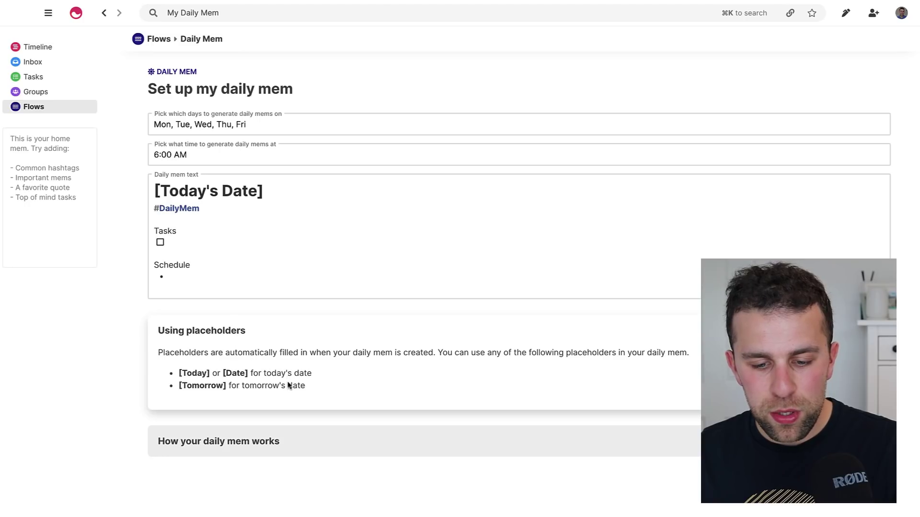
{"action": "left_click", "coordinate": [243, 334]}
Keep the Mon–Fri 6:00 AM generation time and return to the Flows overview.
{"action": "left_click", "coordinate": [212, 242]}
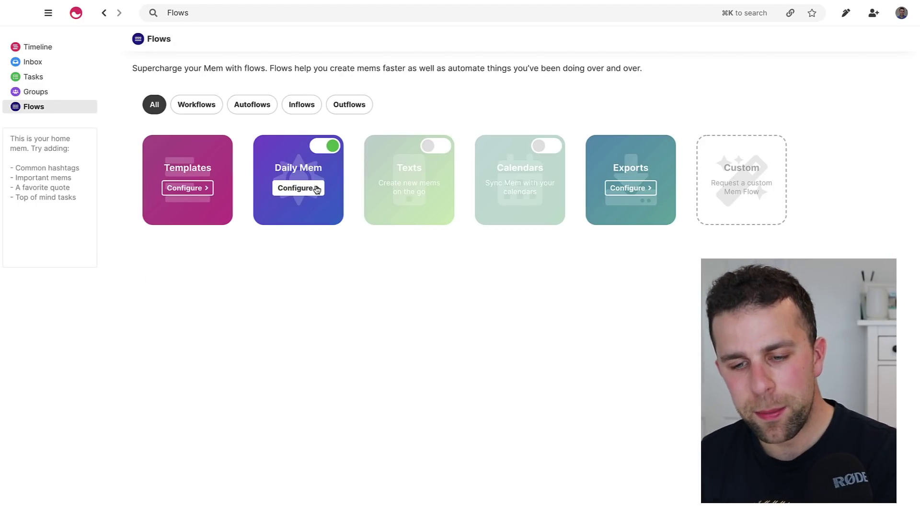
{"action": "left_click", "coordinate": [317, 190]}
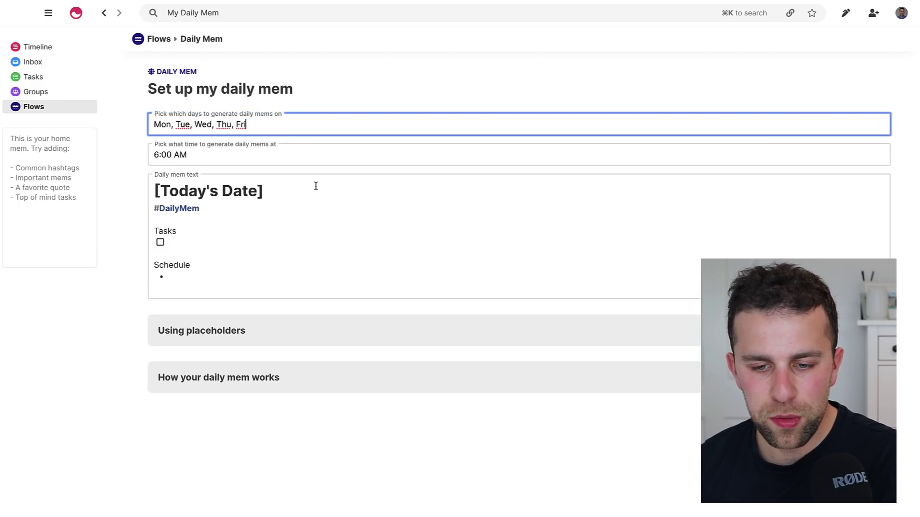
{"action": "left_click", "coordinate": [213, 162]}
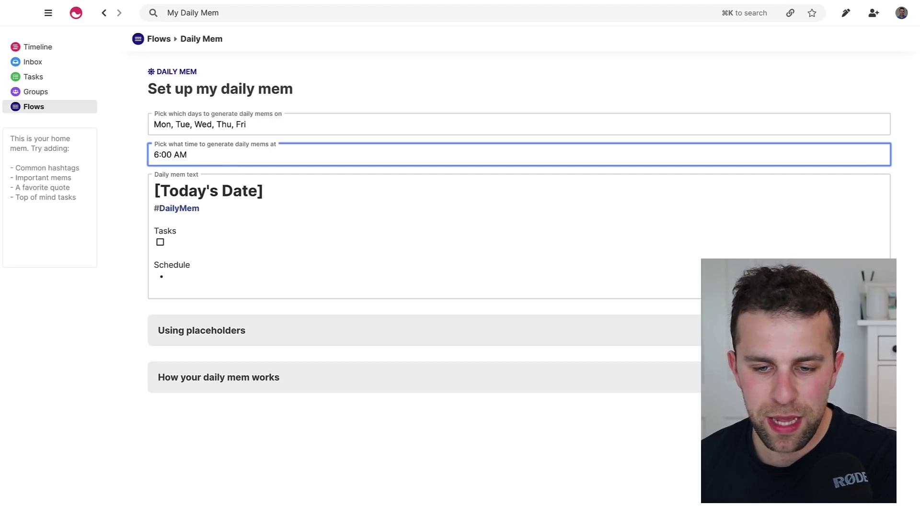
{"action": "key", "text": "Return"}
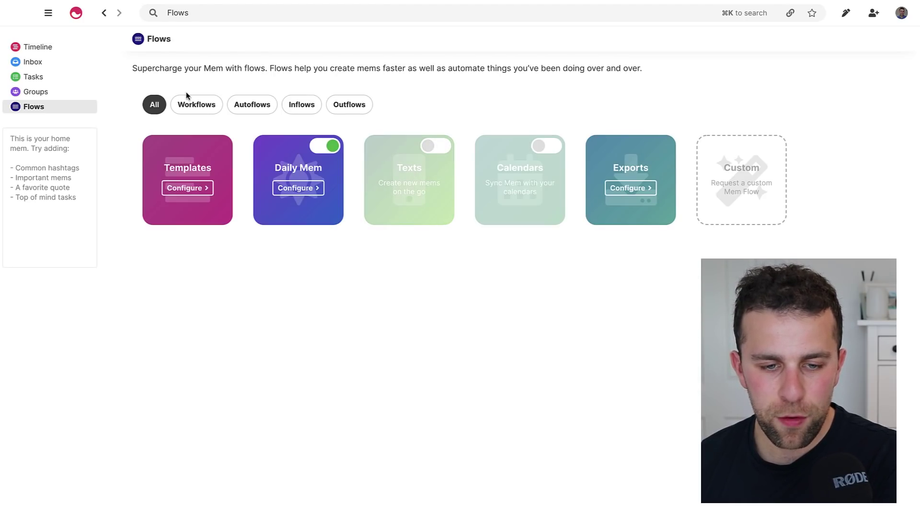
{"action": "left_click", "coordinate": [26, 47]}
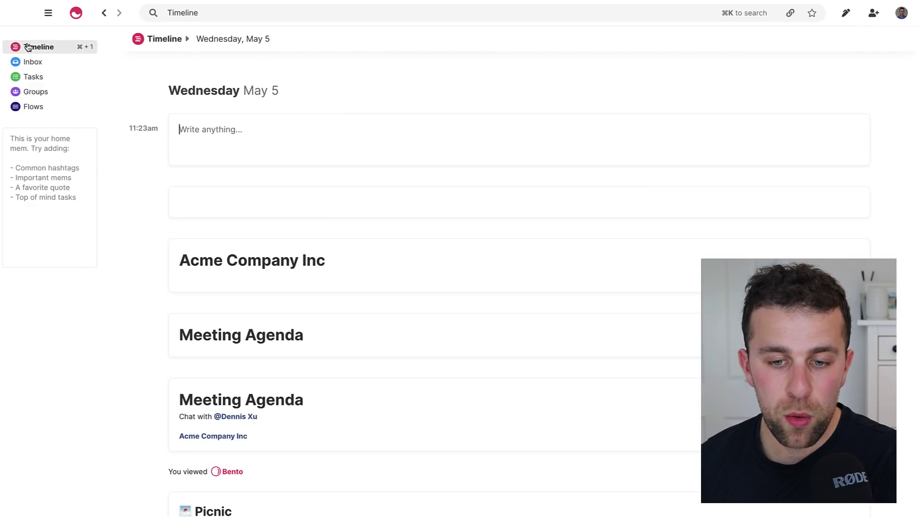
{"action": "left_click", "coordinate": [52, 107]}
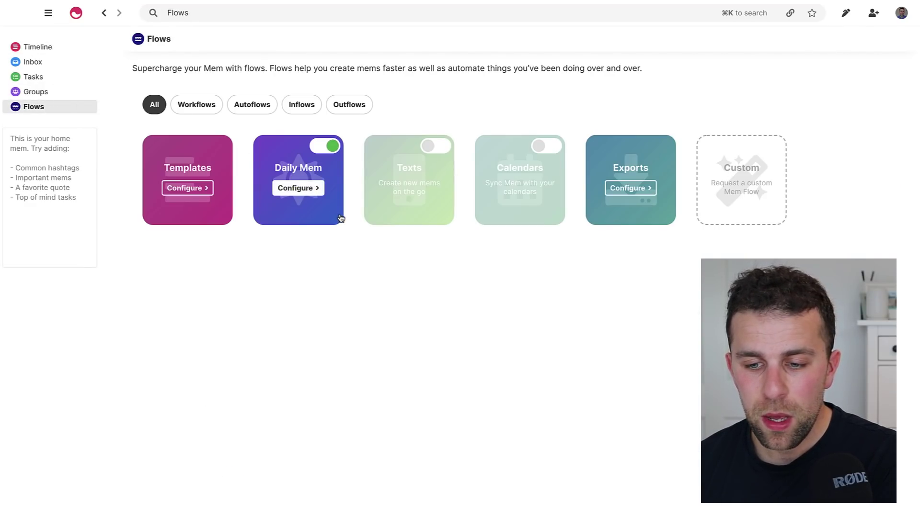
Switch on the Texts and Calendars flows, reviewing each one's settings.
{"action": "left_click", "coordinate": [435, 147]}
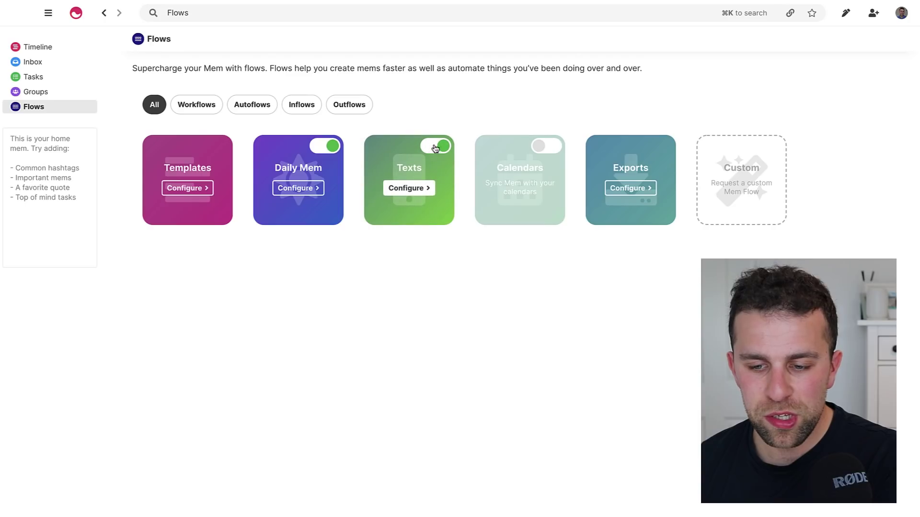
{"action": "left_click", "coordinate": [405, 188]}
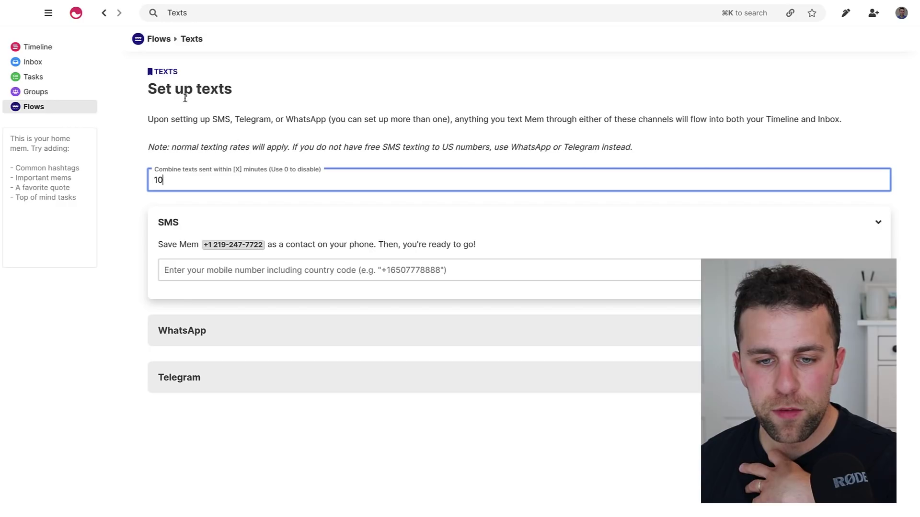
{"action": "left_click", "coordinate": [161, 40]}
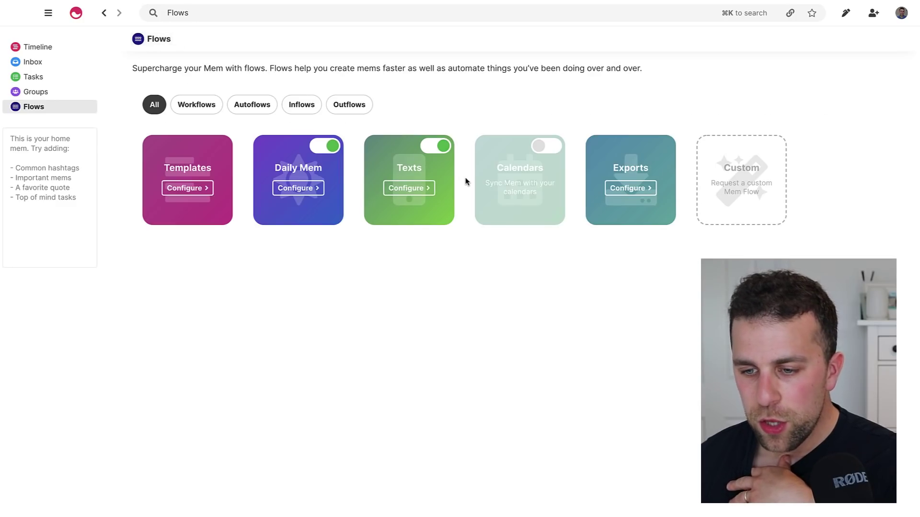
{"action": "left_click", "coordinate": [543, 149]}
{"action": "left_click", "coordinate": [536, 189]}
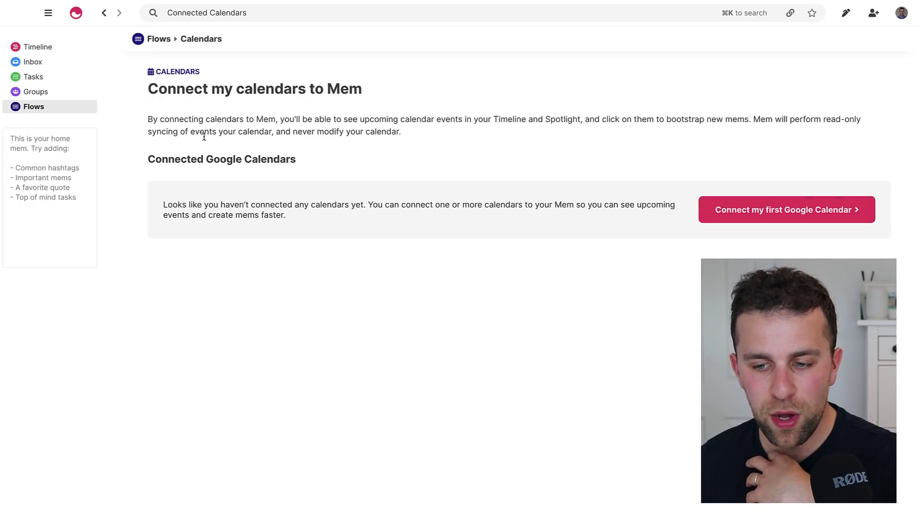
{"action": "left_click", "coordinate": [154, 43]}
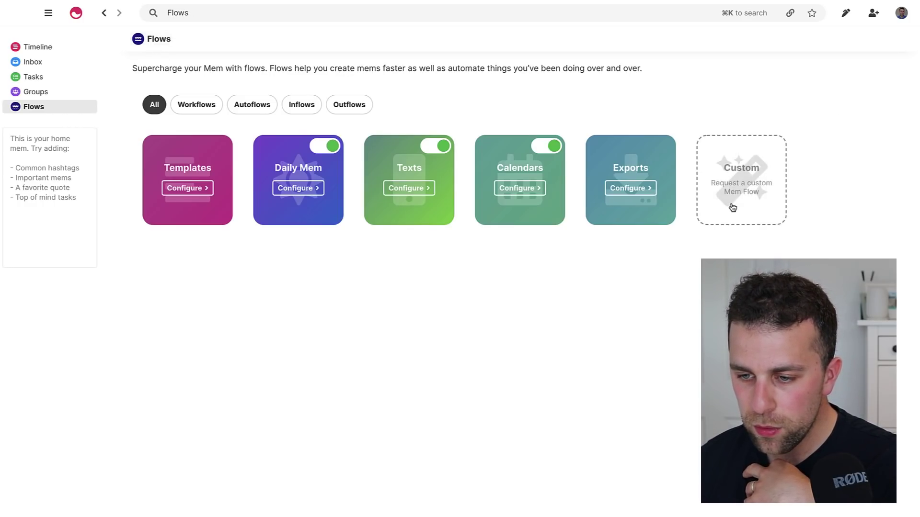
Look over the Exports flow settings, then open the Templates flow page.
{"action": "left_click", "coordinate": [628, 189]}
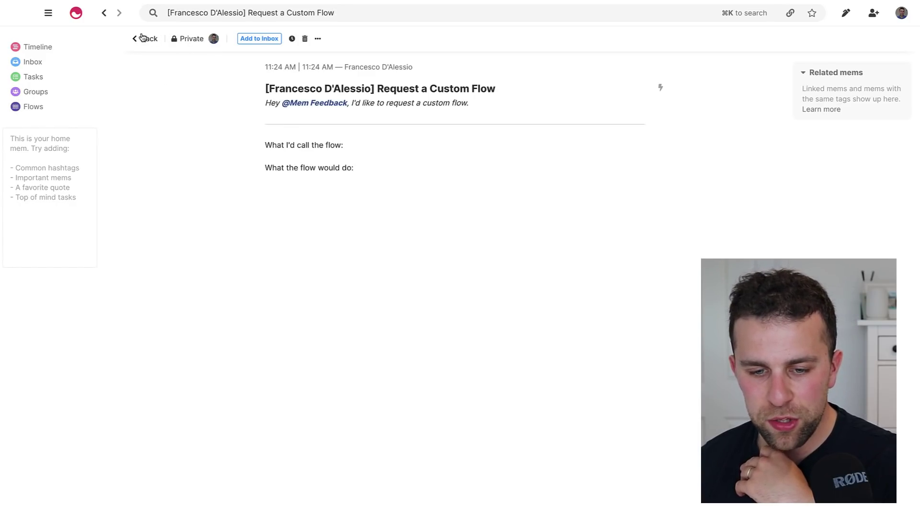
{"action": "left_click", "coordinate": [144, 38]}
{"action": "left_click", "coordinate": [206, 189]}
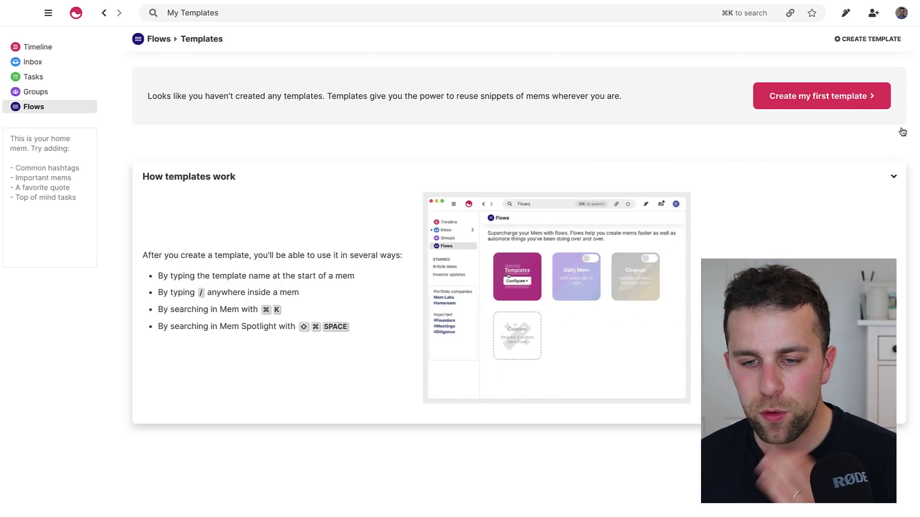
Start a first template and title it 'New Email Template'.
{"action": "left_click", "coordinate": [852, 98]}
{"action": "triple_click", "coordinate": [241, 125]}
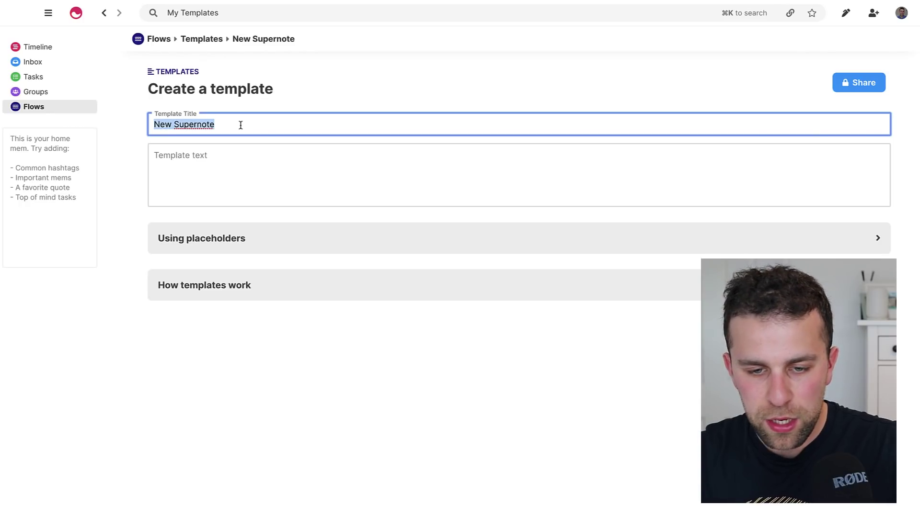
{"action": "key", "text": "BackSpace"}
{"action": "type", "text": "New "}
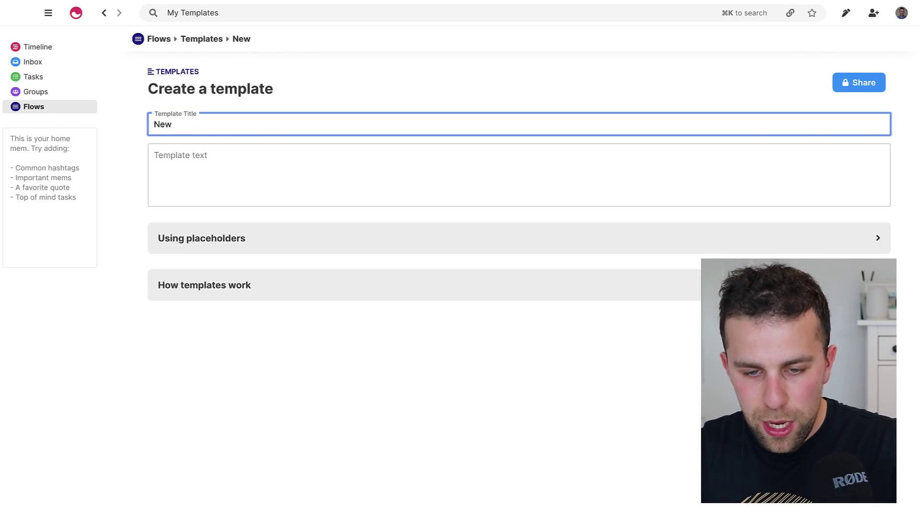
{"action": "type", "text": "Email Templ"}
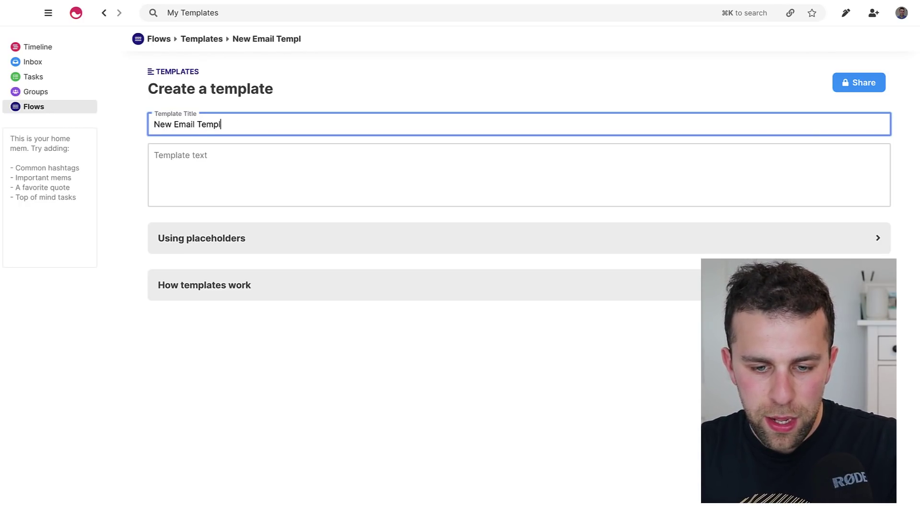
{"action": "type", "text": "ate"}
{"action": "key", "text": "Tab"}
Write 'Hi X', 'How are you?', 'Shall we book a coffee?', save, and keep the original mem.
{"action": "type", "text": "Hi"}
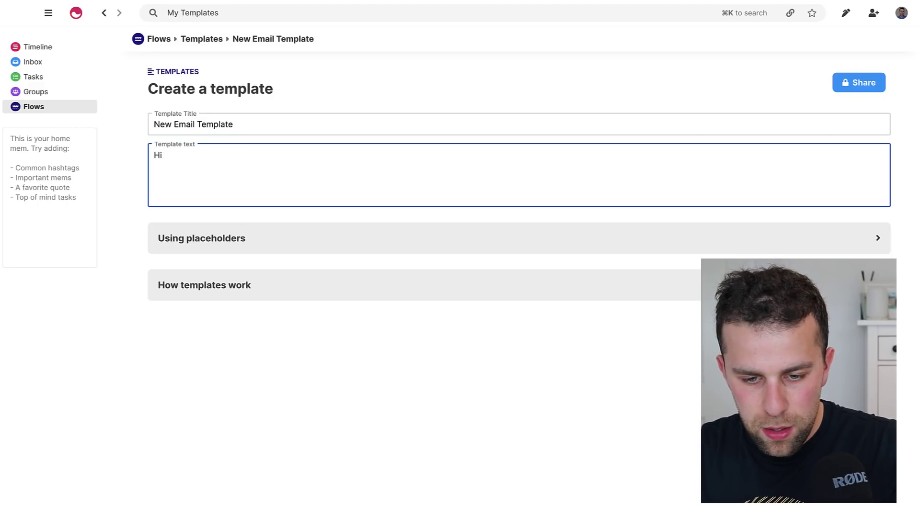
{"action": "left_click", "coordinate": [183, 244]}
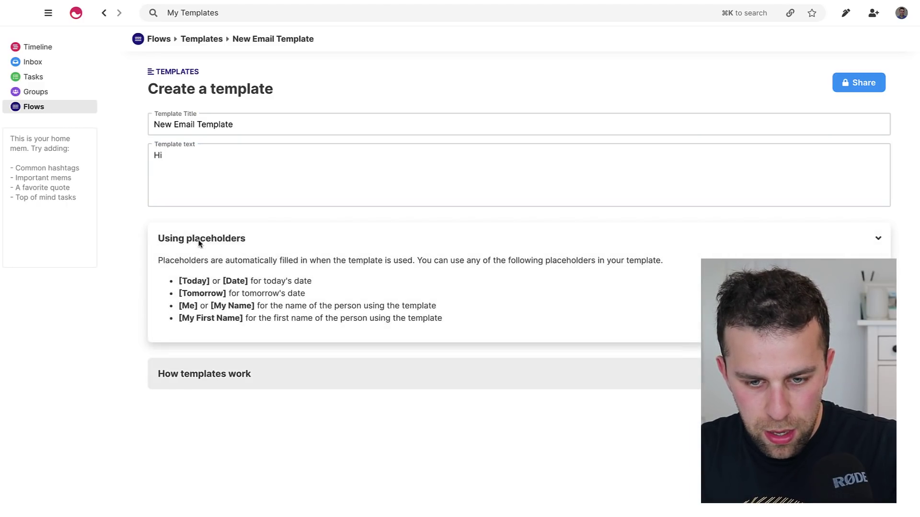
{"action": "left_click", "coordinate": [219, 163]}
{"action": "type", "text": "X"}
{"action": "key", "text": "Return"}
{"action": "key", "text": "Return"}
{"action": "type", "text": "How are you?"}
{"action": "key", "text": "Return"}
{"action": "key", "text": "Return"}
{"action": "type", "text": "Shall we book a coffee?"}
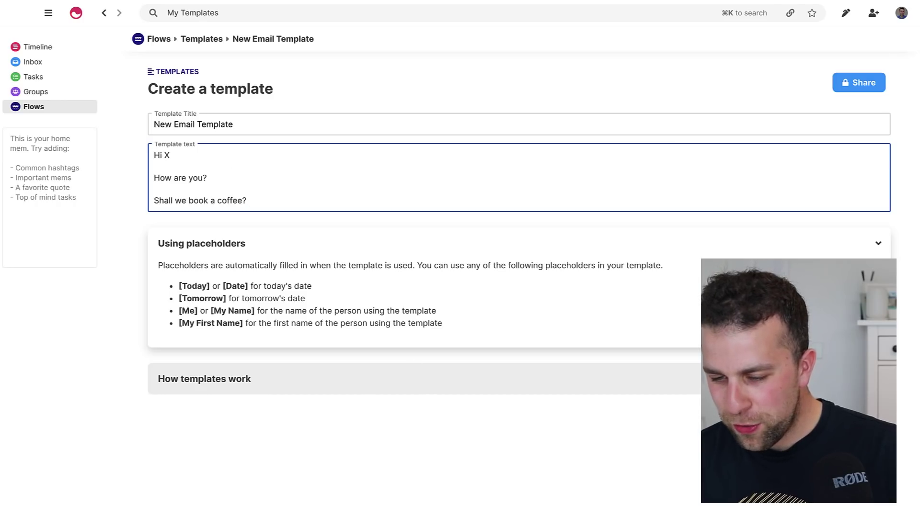
{"action": "key", "text": "super+Return"}
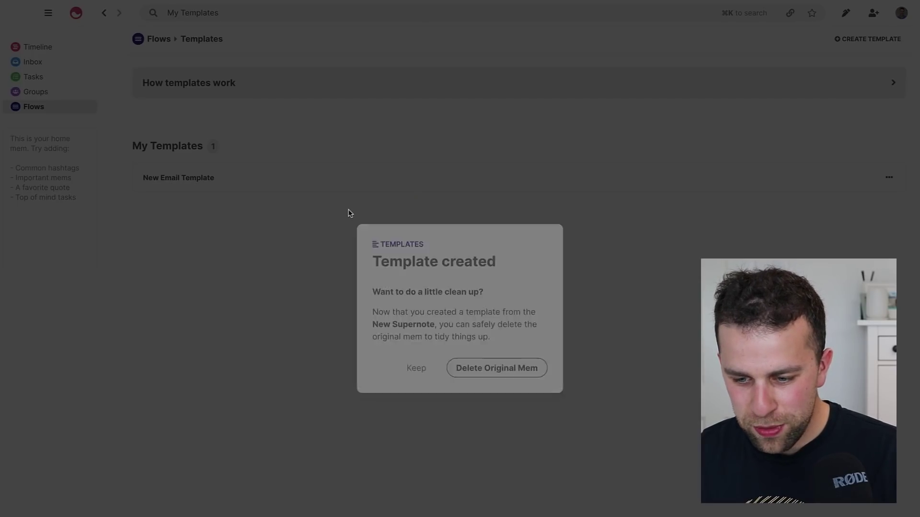
{"action": "left_click", "coordinate": [416, 348]}
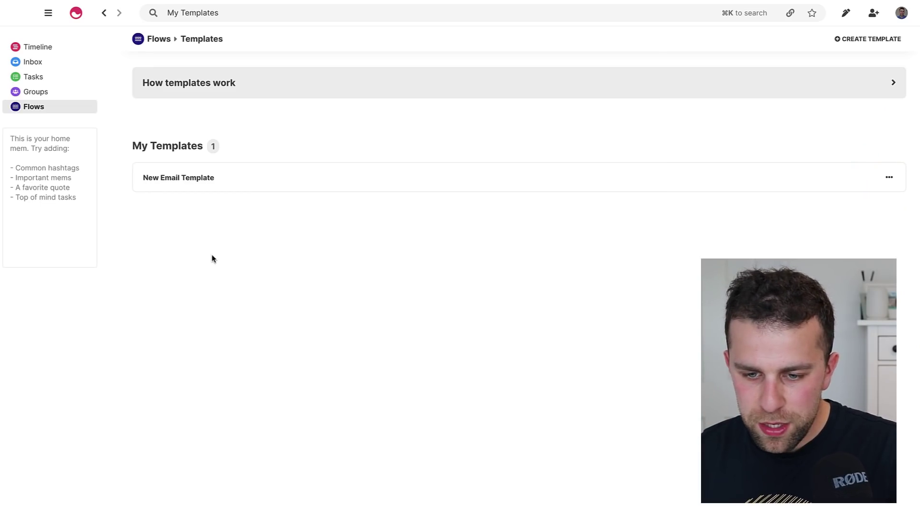
Search 'new email' in the Ctrl+K palette to insert the template into a new mem, then select its text.
{"action": "key", "text": "ctrl+k"}
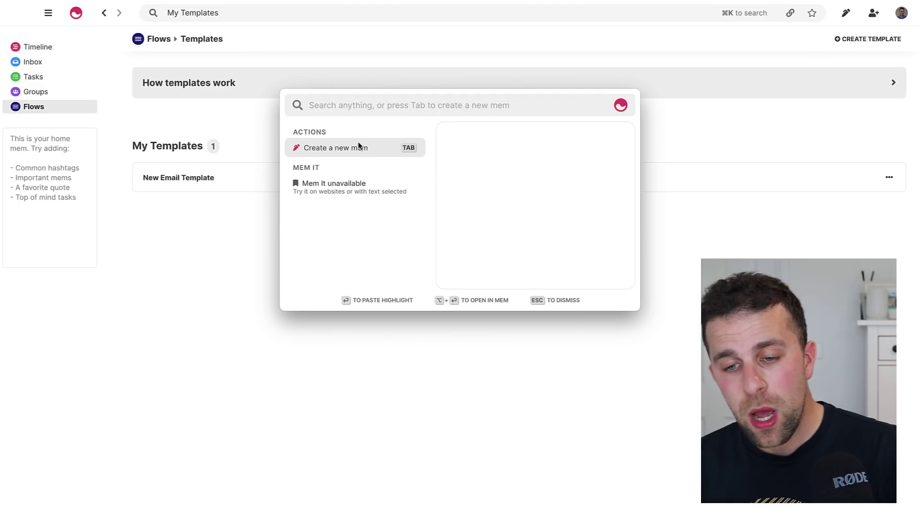
{"action": "type", "text": "new email"}
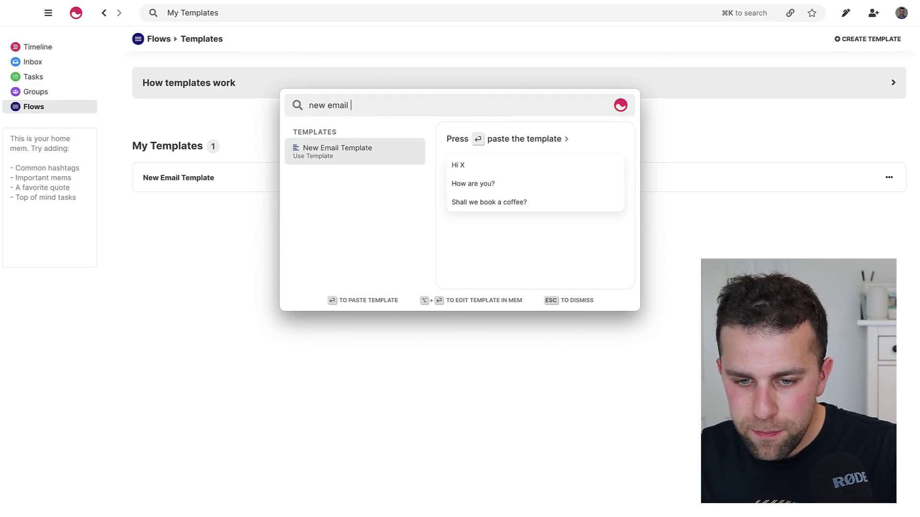
{"action": "key", "text": "Return"}
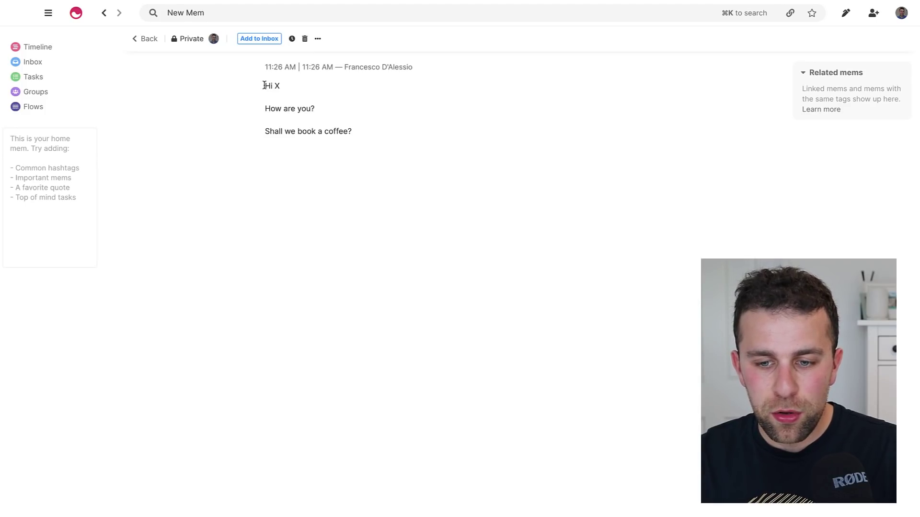
{"action": "left_click_drag", "start_coordinate": [265, 86], "coordinate": [385, 136]}
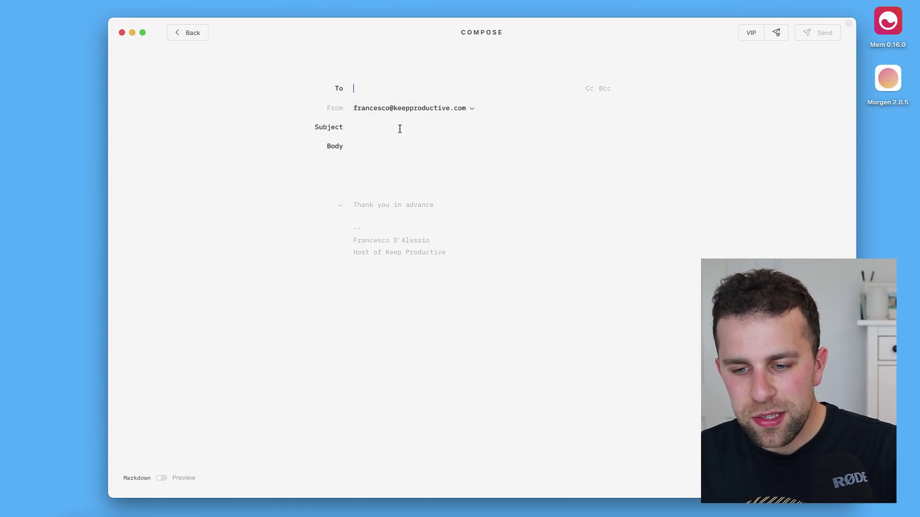
Paste New Email Template into the Compose body through Mem's Shift+Cmd+Space spotlight.
{"action": "left_click", "coordinate": [392, 149]}
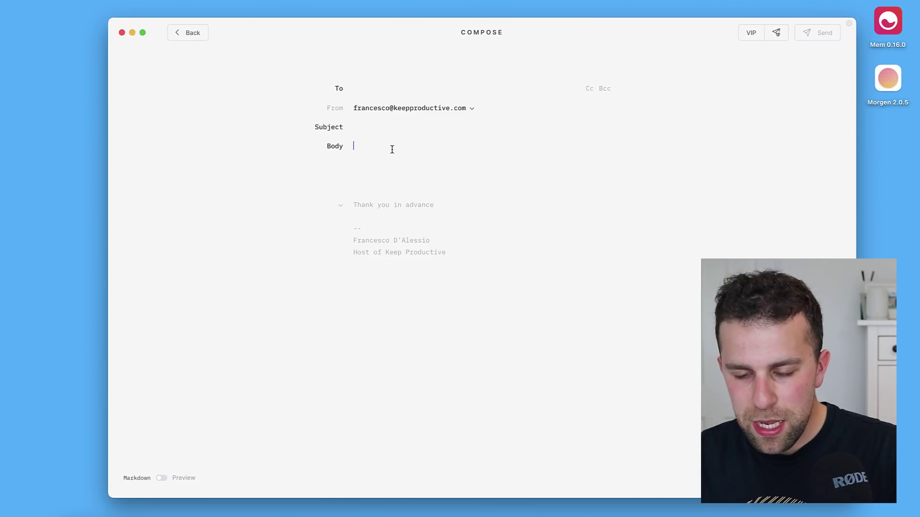
{"action": "key", "text": "super+shift+space"}
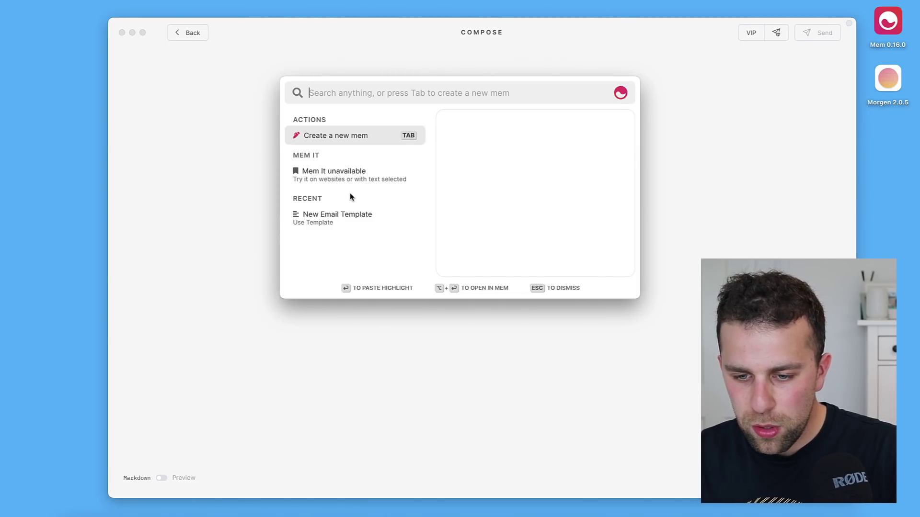
{"action": "mouse_move", "coordinate": [351, 215]}
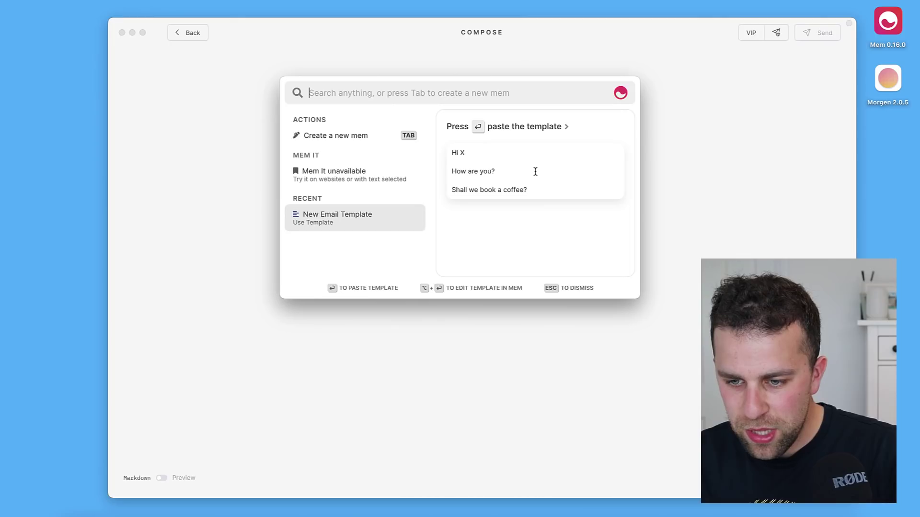
{"action": "key", "text": "Return"}
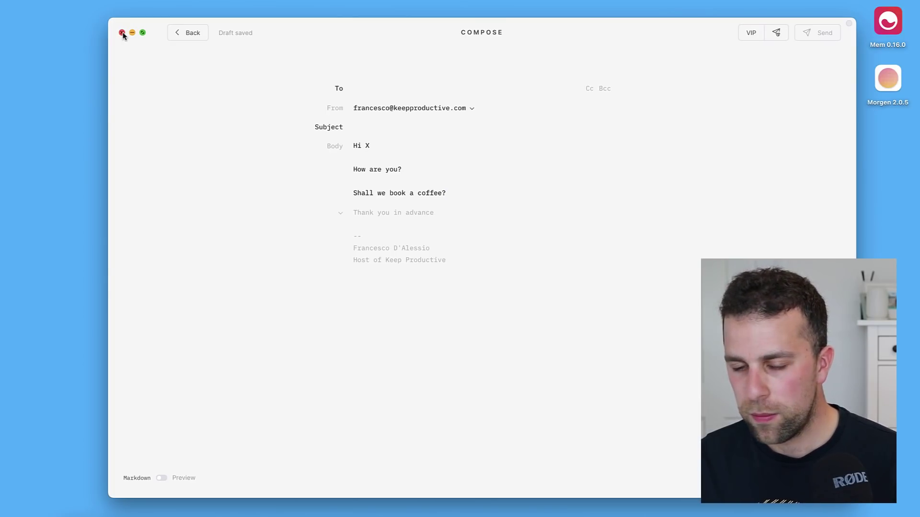
Close the email draft, revisit Templates and CREATE TEMPLATE, then return to the May 5 Timeline.
{"action": "left_click", "coordinate": [122, 32]}
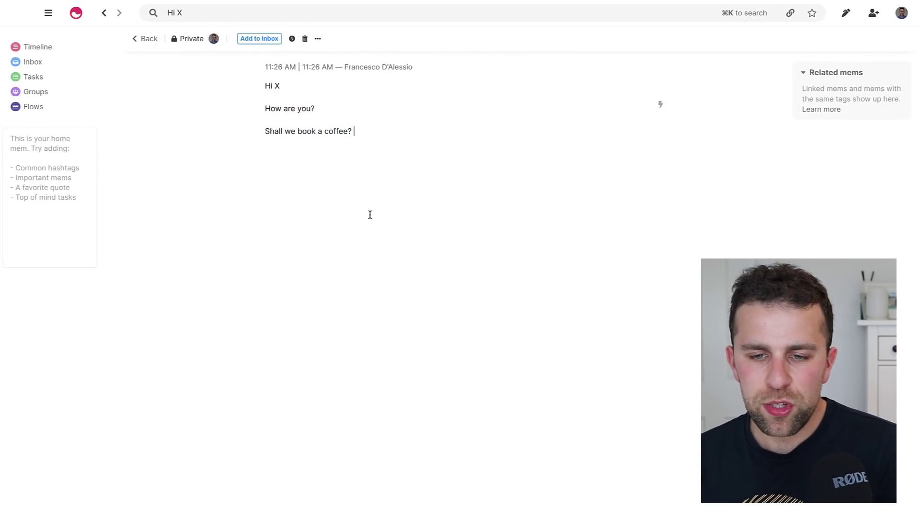
{"action": "left_click", "coordinate": [307, 39]}
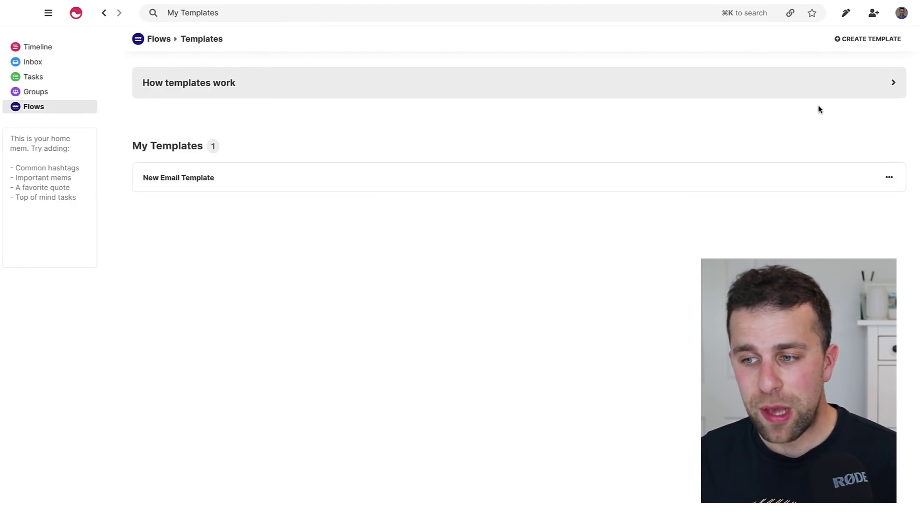
{"action": "left_click", "coordinate": [864, 38]}
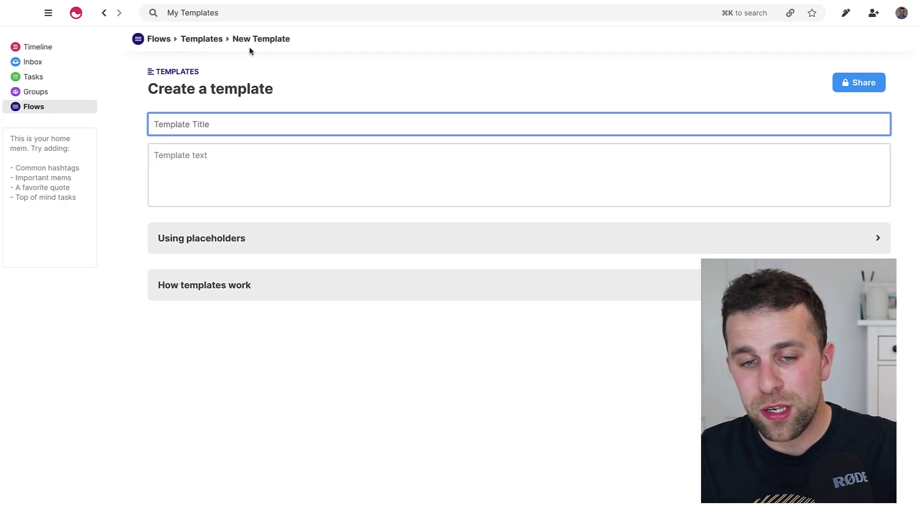
{"action": "left_click", "coordinate": [36, 47]}
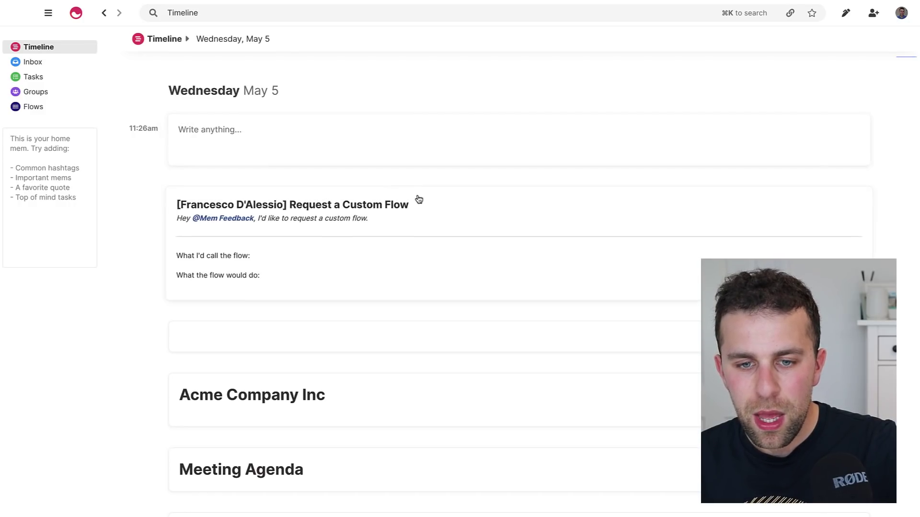
Open the Picnic mem, then Otto's Vaccines by searching 'otto', and return to the Timeline.
{"action": "left_click", "coordinate": [240, 18]}
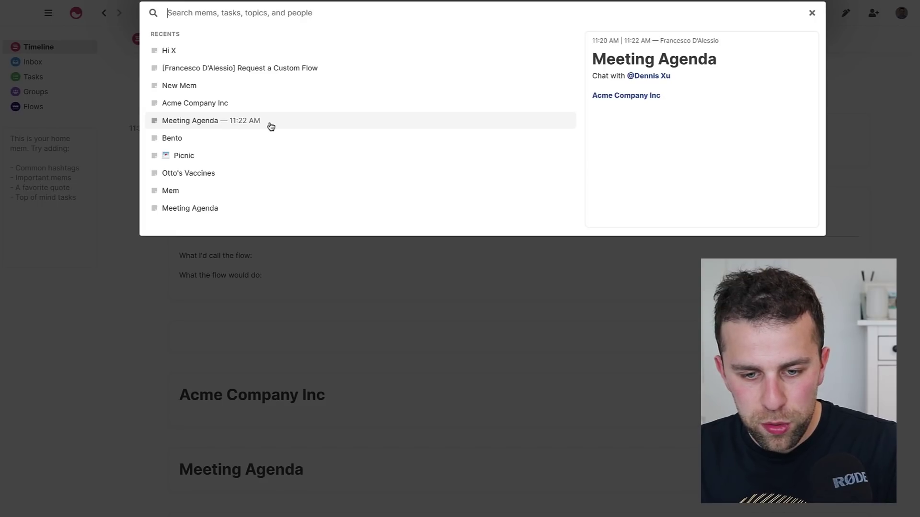
{"action": "left_click", "coordinate": [230, 154]}
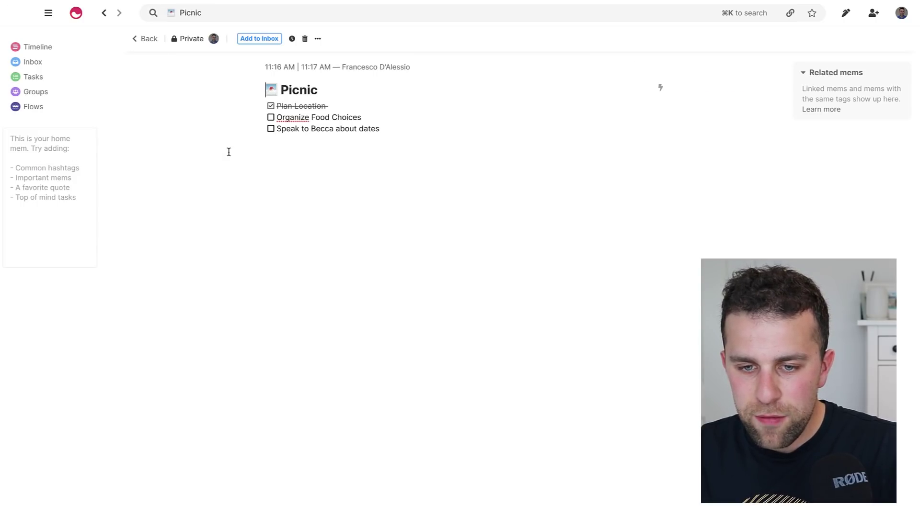
{"action": "left_click", "coordinate": [248, 12]}
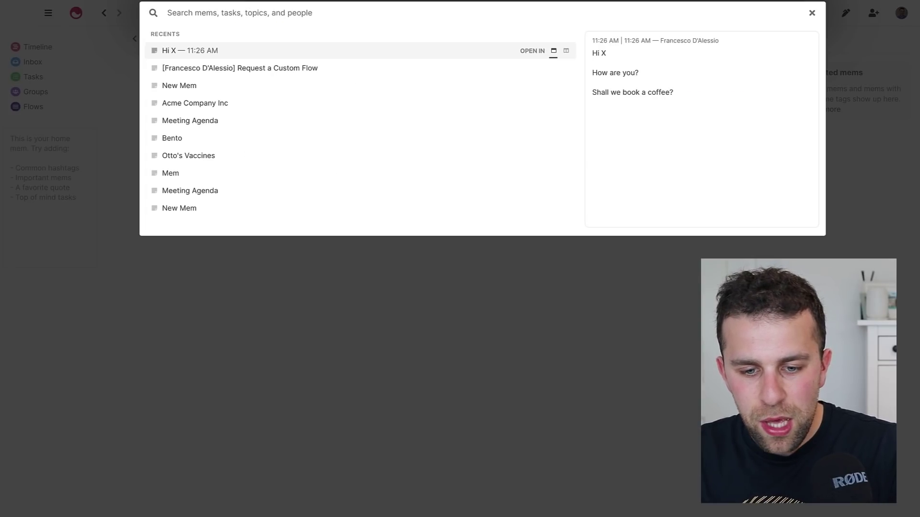
{"action": "type", "text": "otto"}
{"action": "key", "text": "Return"}
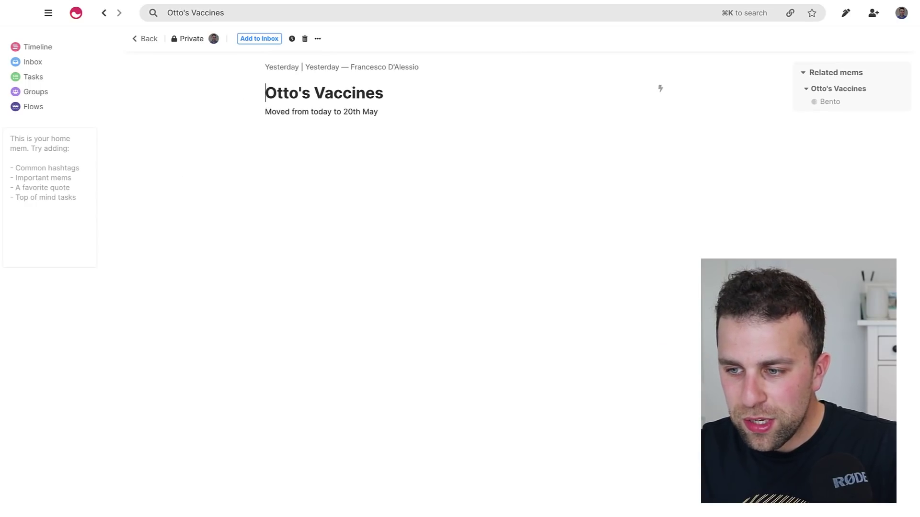
{"action": "left_click", "coordinate": [45, 46]}
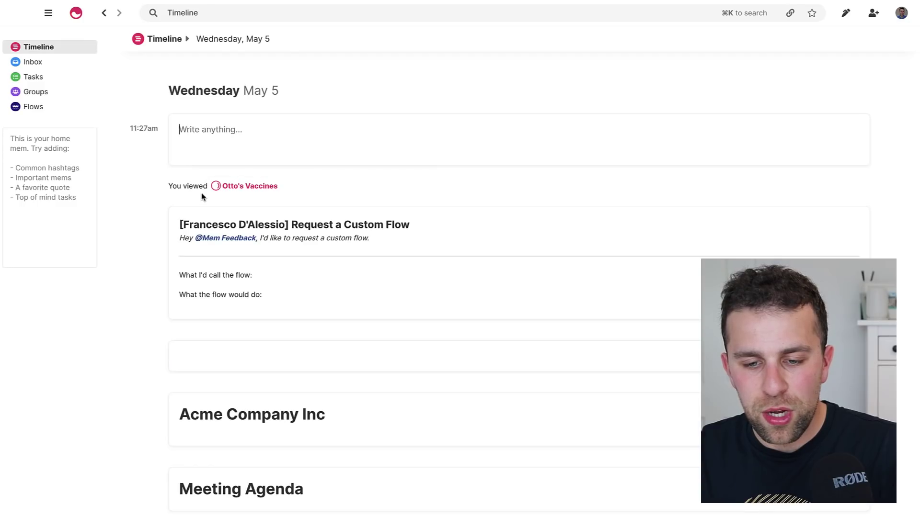
{"action": "mouse_move", "coordinate": [249, 190]}
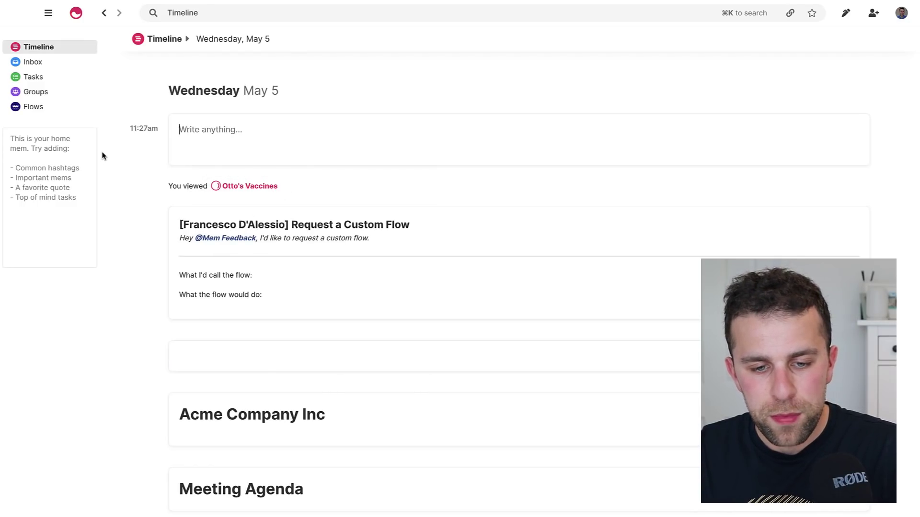
Enter #meetings in the sidebar home mem and tag the Meeting Agenda note #meetings.
{"action": "left_click", "coordinate": [53, 161]}
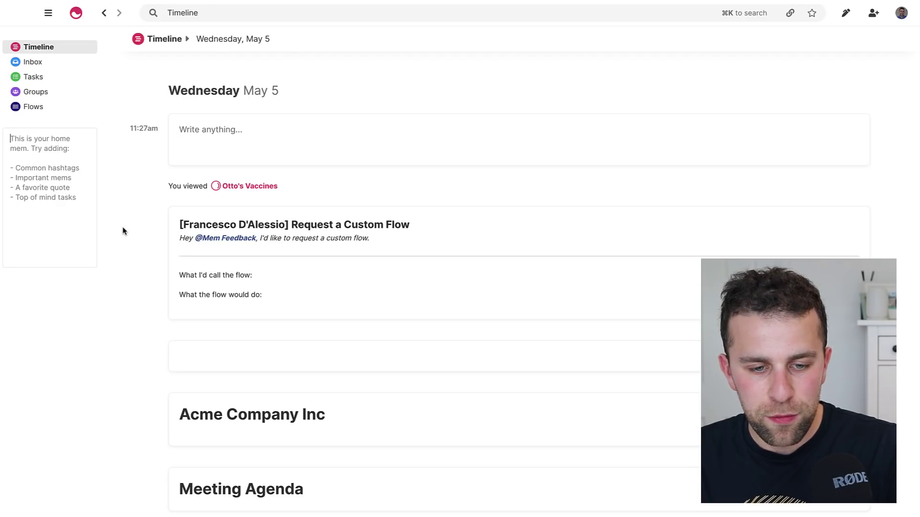
{"action": "type", "text": "#meetings"}
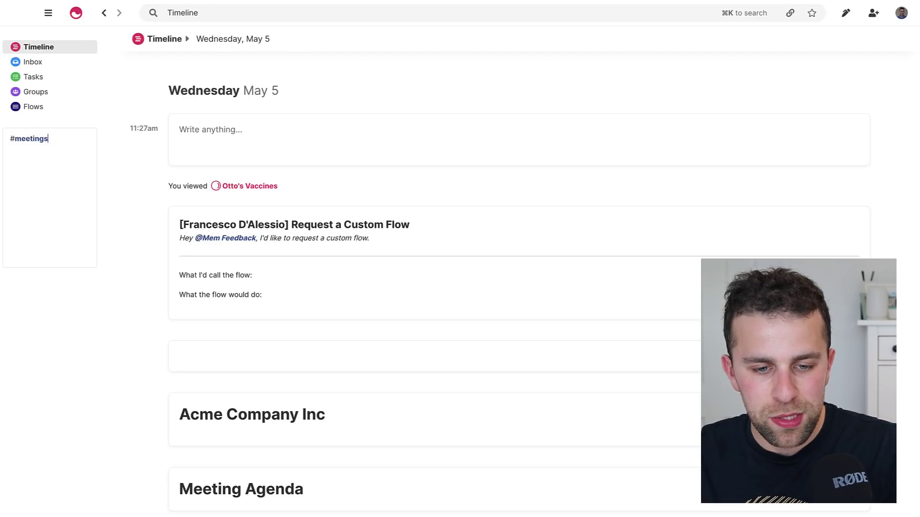
{"action": "left_click", "coordinate": [286, 484]}
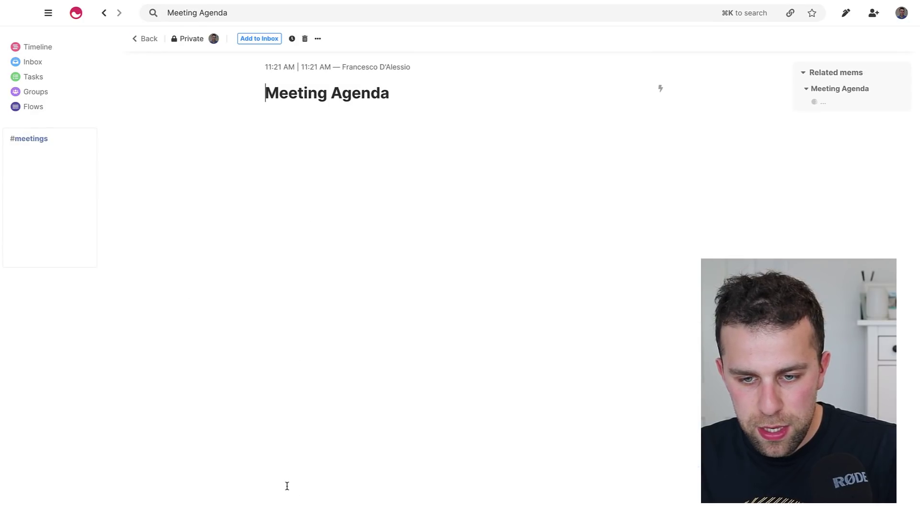
{"action": "type", "text": "#meetings"}
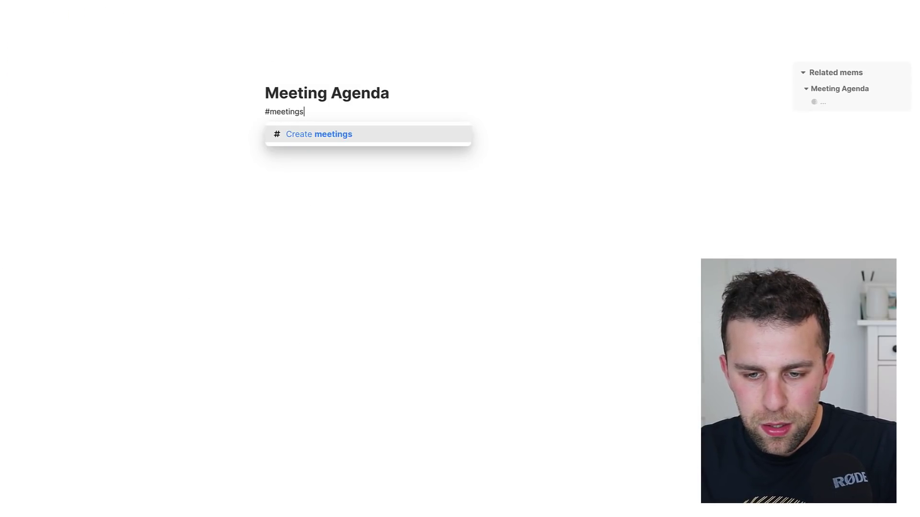
{"action": "key", "text": "Return"}
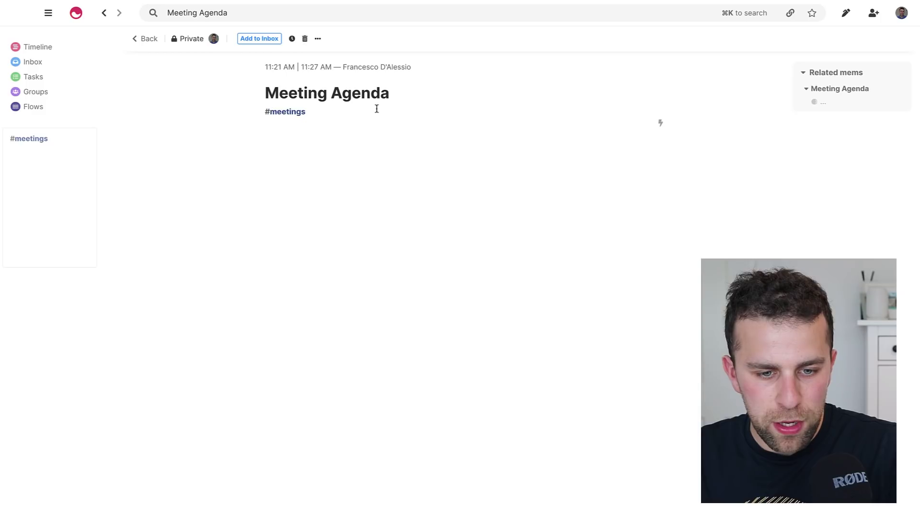
Open the #meetings topic as a full page and show its notes as a list.
{"action": "left_click", "coordinate": [21, 141]}
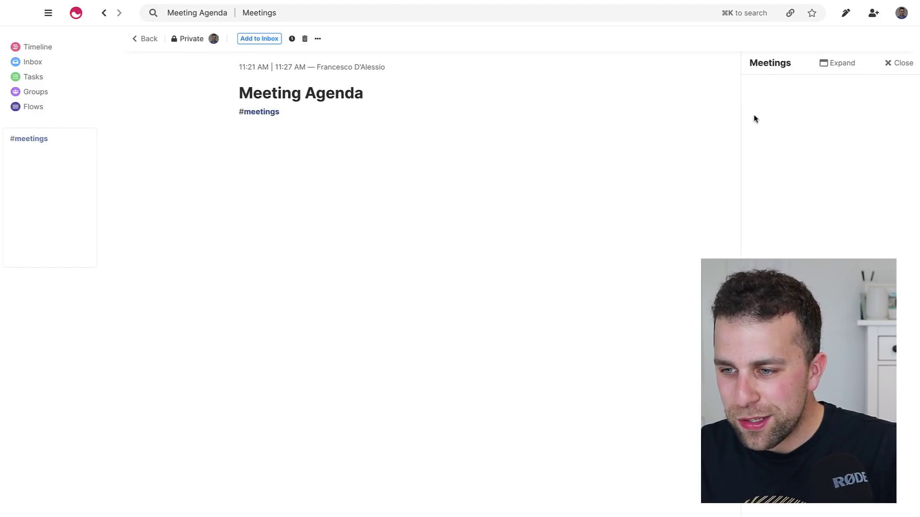
{"action": "left_click", "coordinate": [834, 63]}
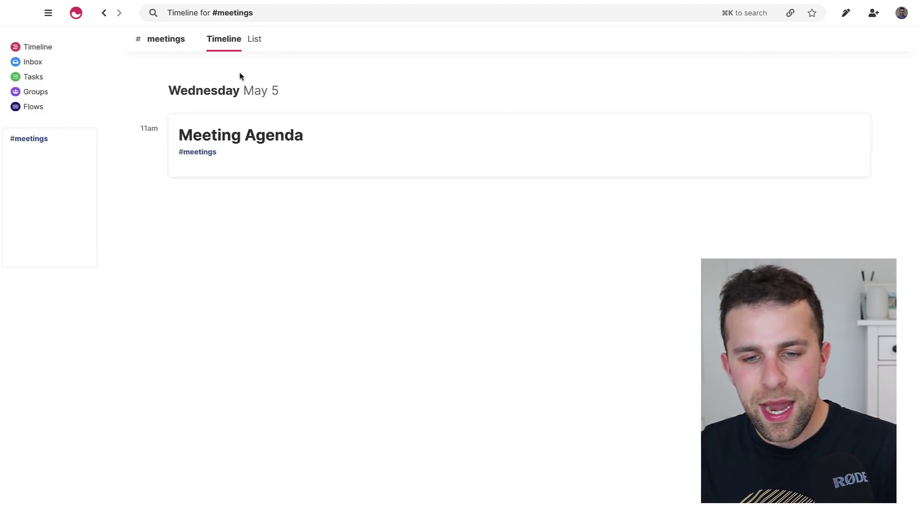
{"action": "left_click", "coordinate": [254, 38]}
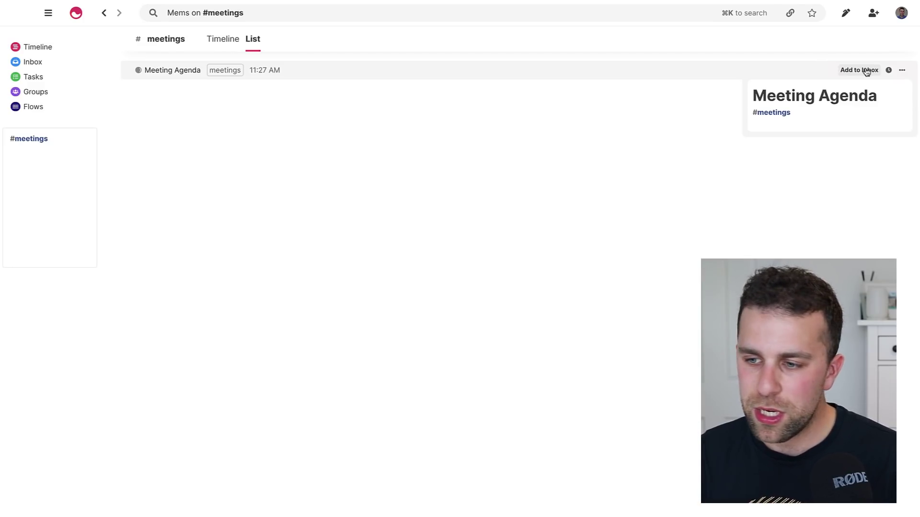
Add Meeting Agenda to the Inbox, then snooze it with 'next mo' so the Inbox empties.
{"action": "left_click", "coordinate": [866, 72]}
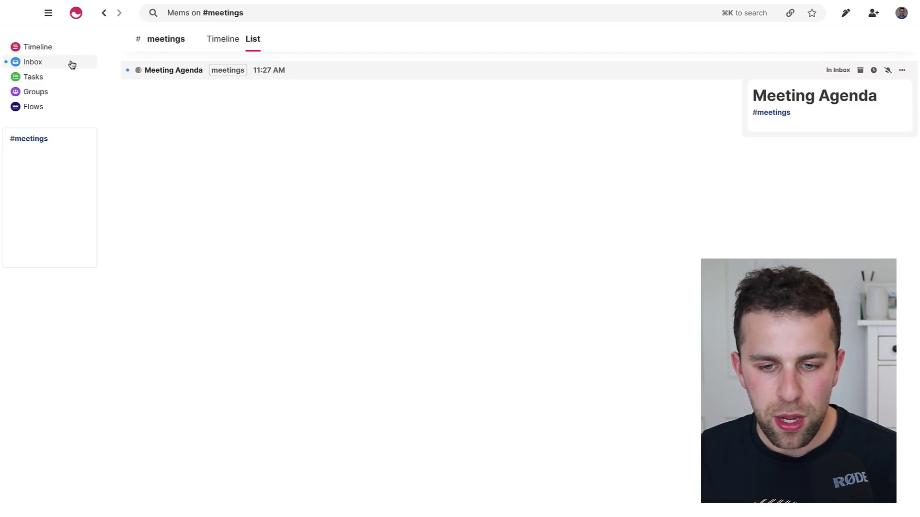
{"action": "left_click", "coordinate": [39, 63]}
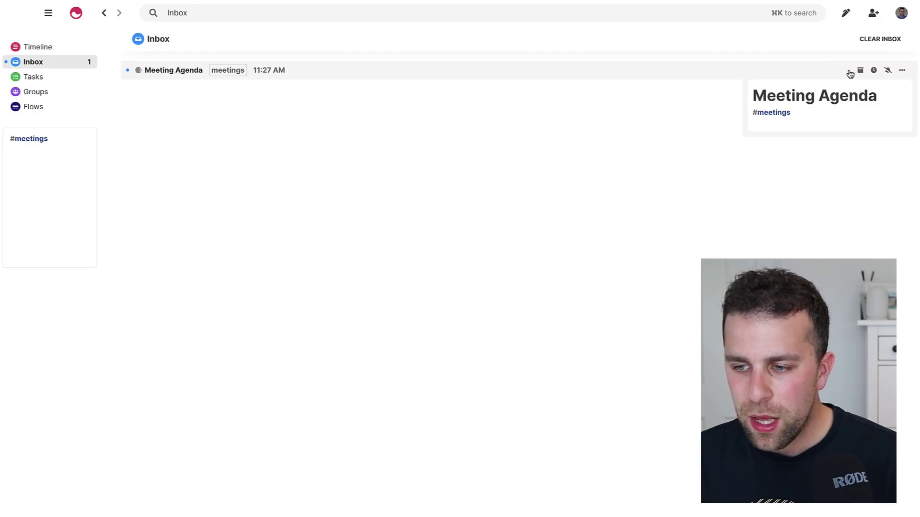
{"action": "left_click", "coordinate": [874, 71]}
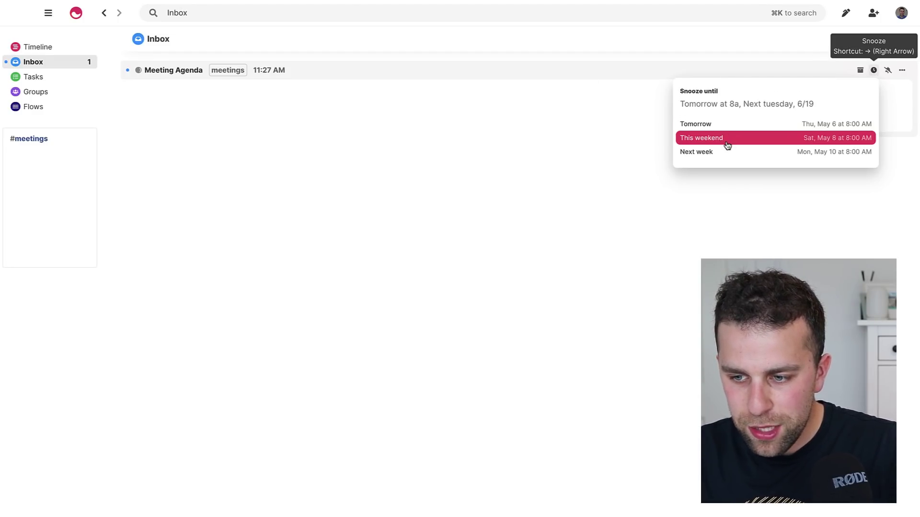
{"action": "type", "text": "next mo"}
{"action": "key", "text": "Return"}
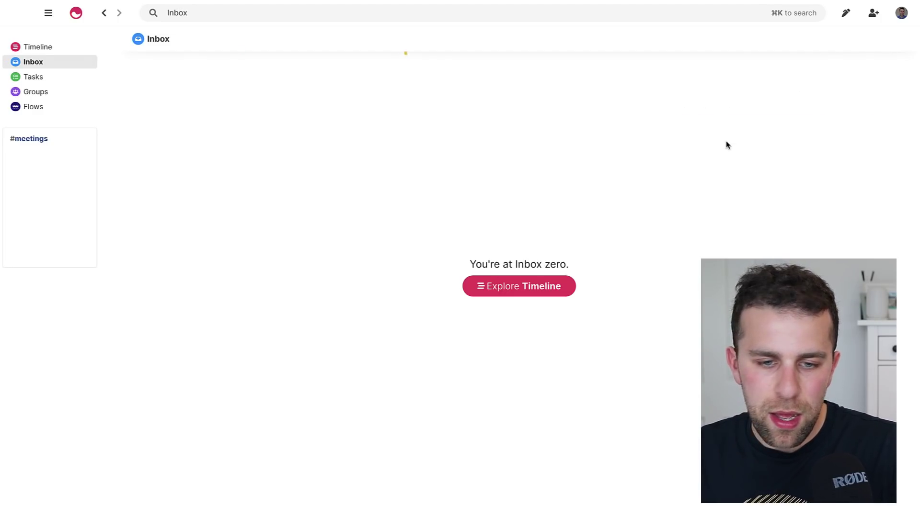
From the profile menu, show Snoozed notes and pick the Amaranth theme, then cancel the Invite form.
{"action": "left_click", "coordinate": [902, 14]}
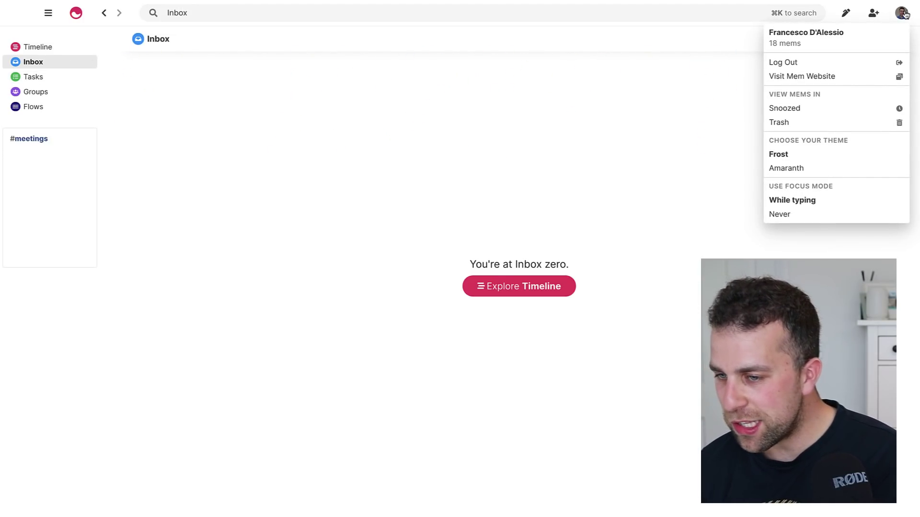
{"action": "left_click", "coordinate": [871, 115]}
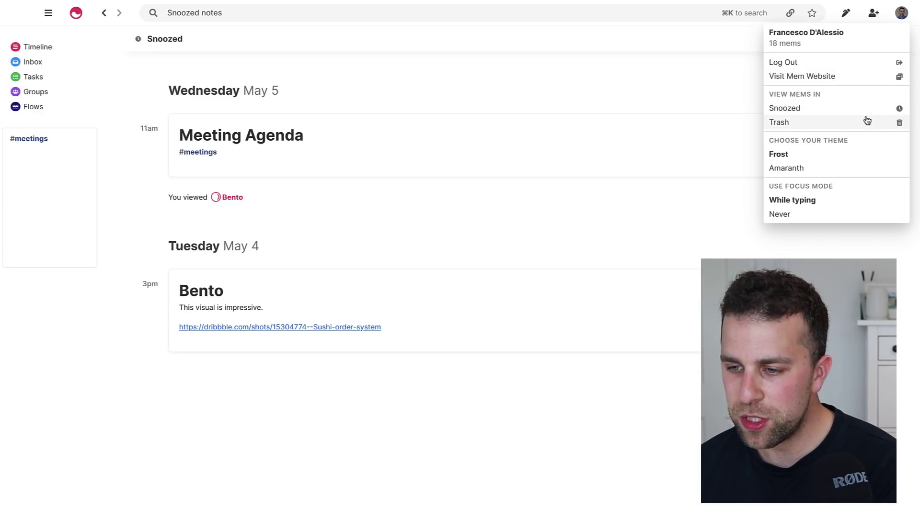
{"action": "left_click", "coordinate": [841, 170]}
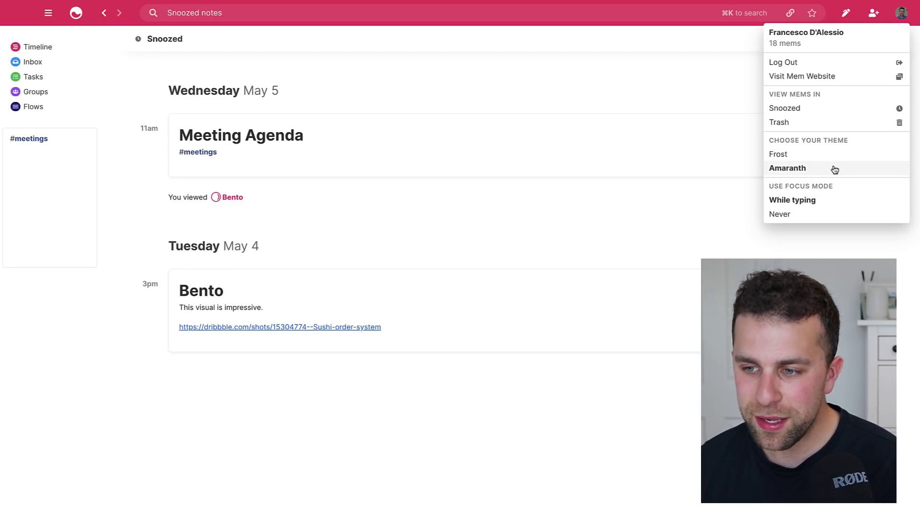
{"action": "left_click", "coordinate": [827, 199]}
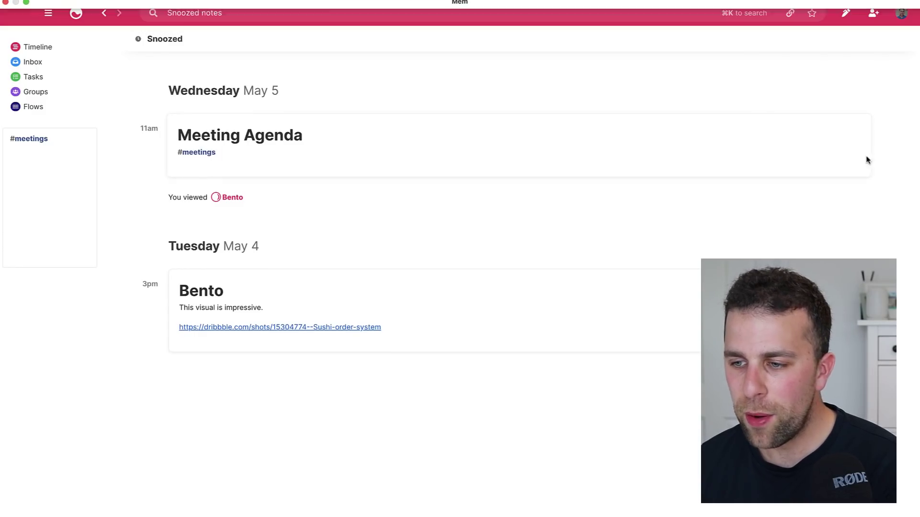
{"action": "left_click", "coordinate": [872, 13]}
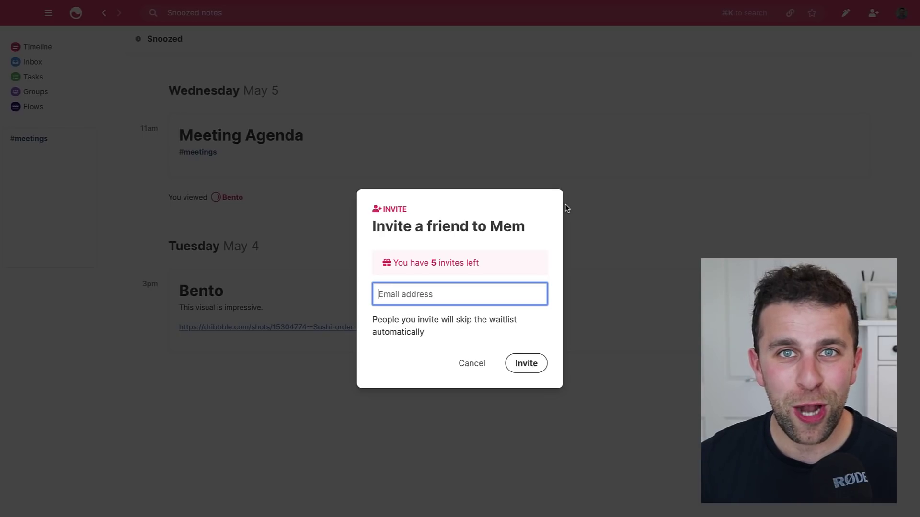
{"action": "left_click", "coordinate": [611, 145]}
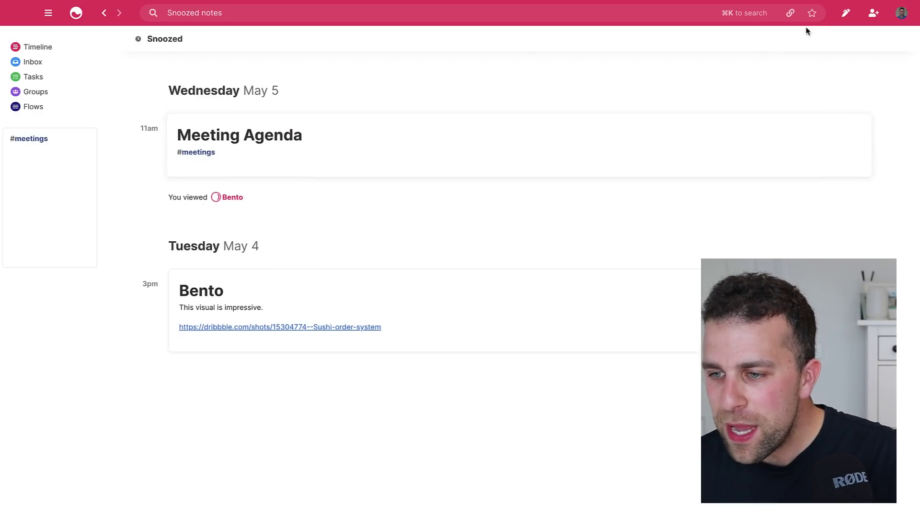
Search '#meeting' and open the meetings topic as a timeline.
{"action": "left_click", "coordinate": [565, 14]}
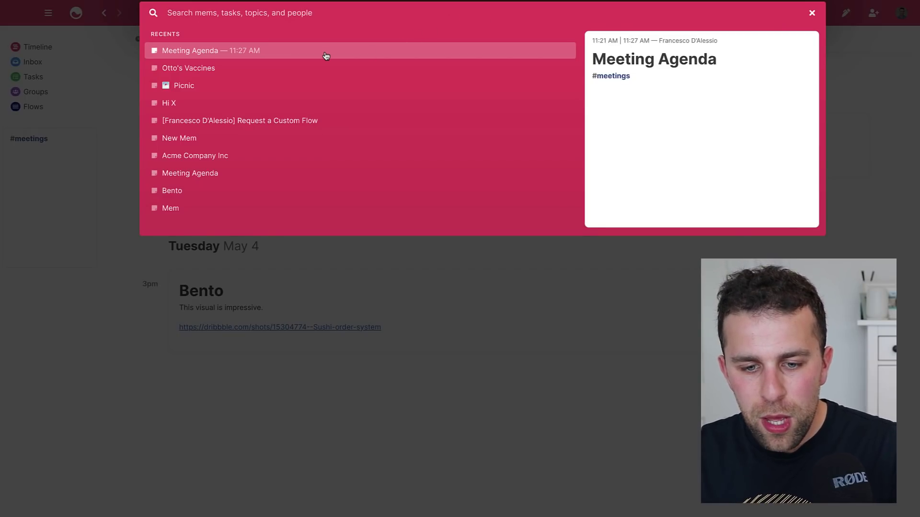
{"action": "type", "text": "#meeting"}
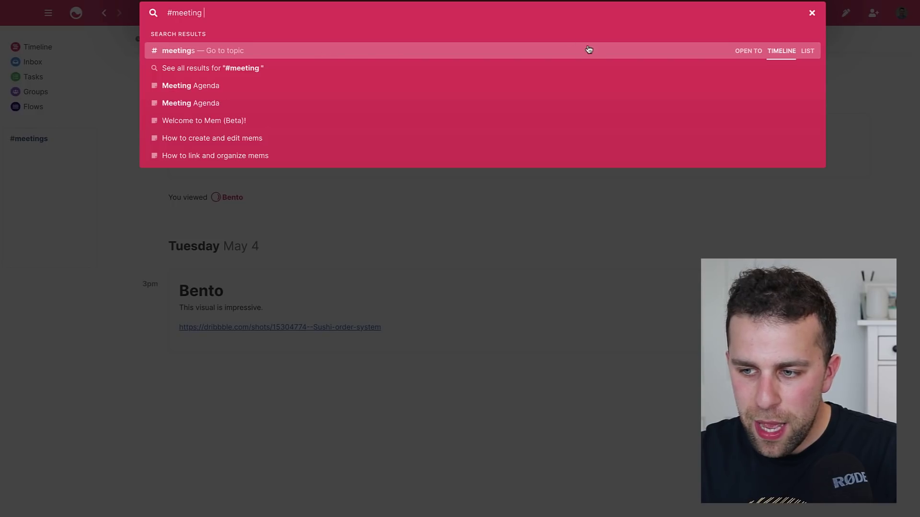
{"action": "left_click", "coordinate": [801, 53]}
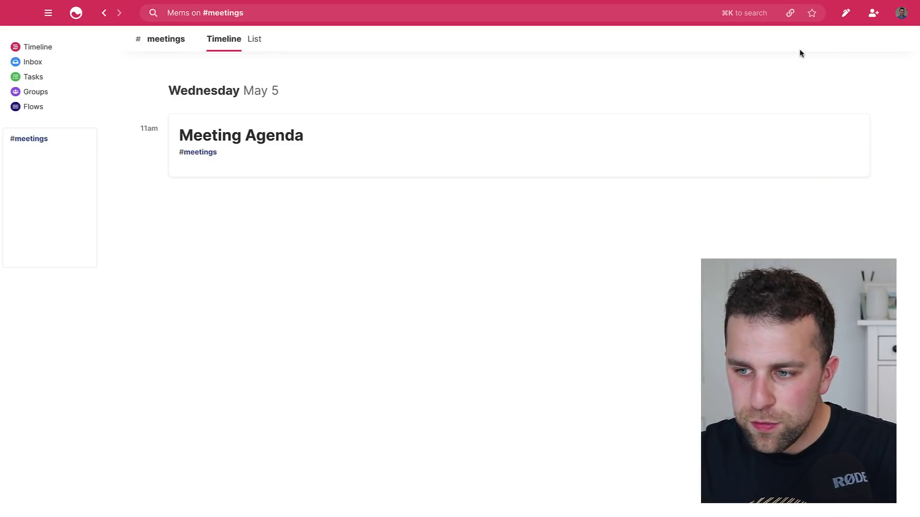
Star the topic page as a sidebar shortcut named 'Meetings Upcoming'.
{"action": "left_click", "coordinate": [812, 13]}
{"action": "type", "text": "Me"}
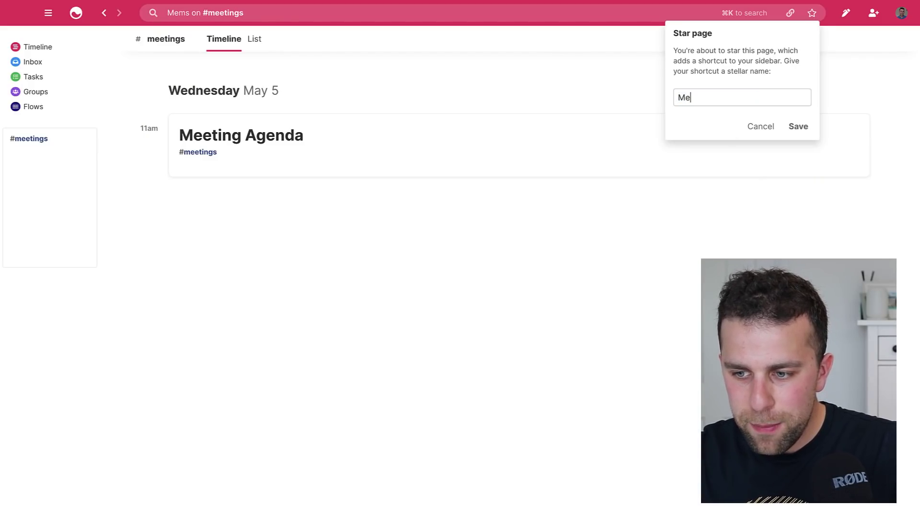
{"action": "type", "text": "etings Upcomings Upcming"}
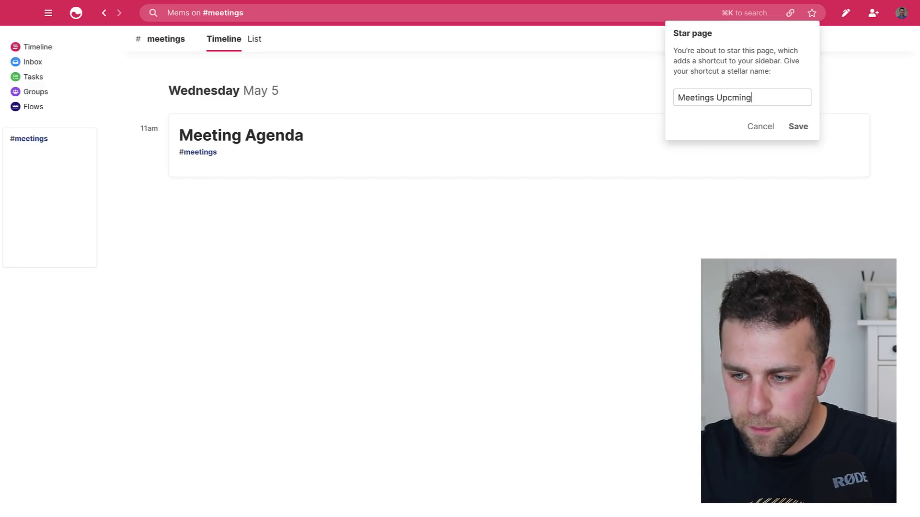
{"action": "key", "text": "BackSpace"}
{"action": "key", "text": "BackSpace"}
{"action": "key", "text": "BackSpace"}
{"action": "key", "text": "BackSpace"}
{"action": "type", "text": "oming"}
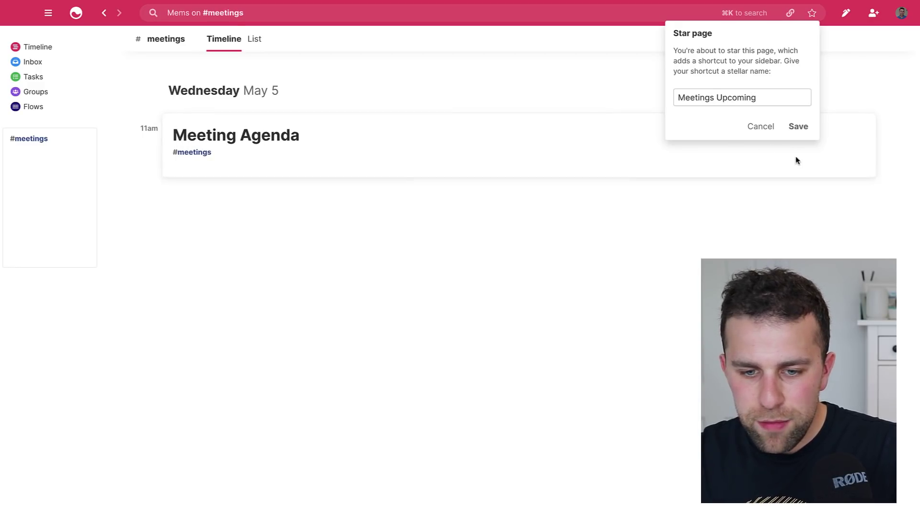
{"action": "left_click", "coordinate": [799, 126]}
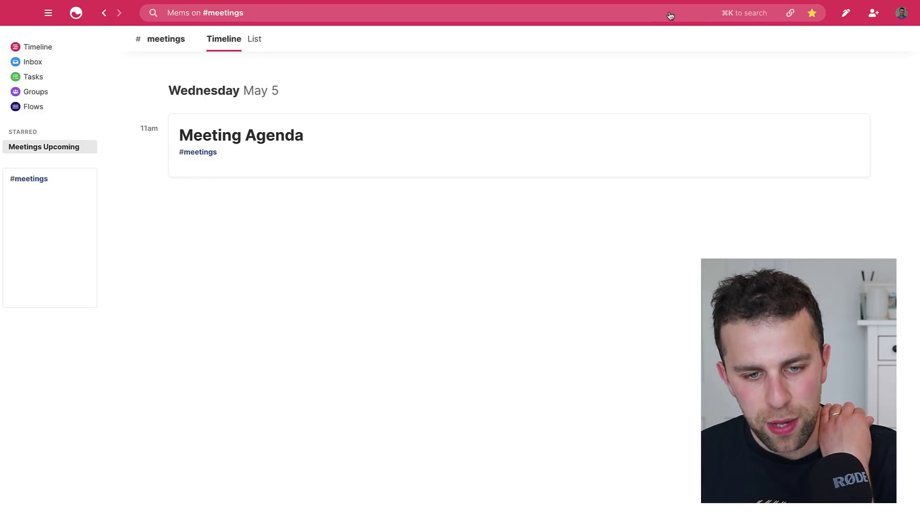
Look at the Tasks page, then go back to the main Timeline.
{"action": "left_click", "coordinate": [50, 84]}
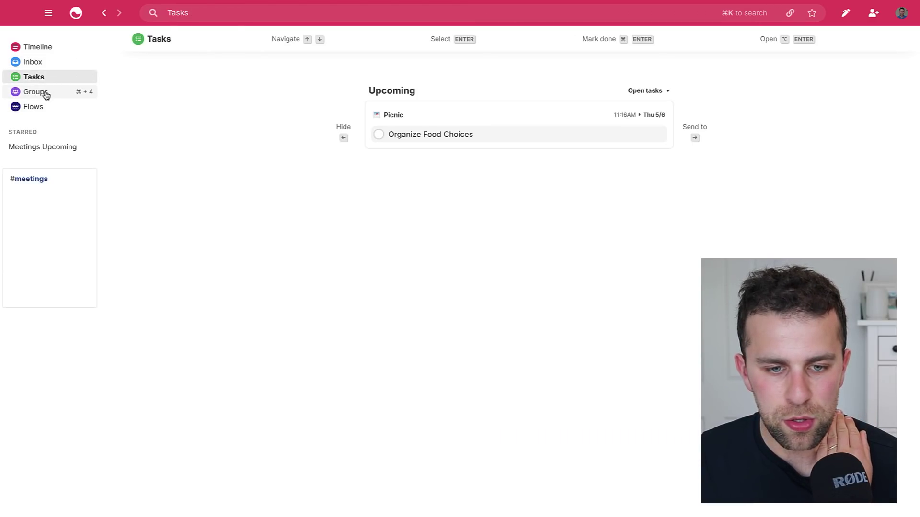
{"action": "left_click", "coordinate": [47, 50]}
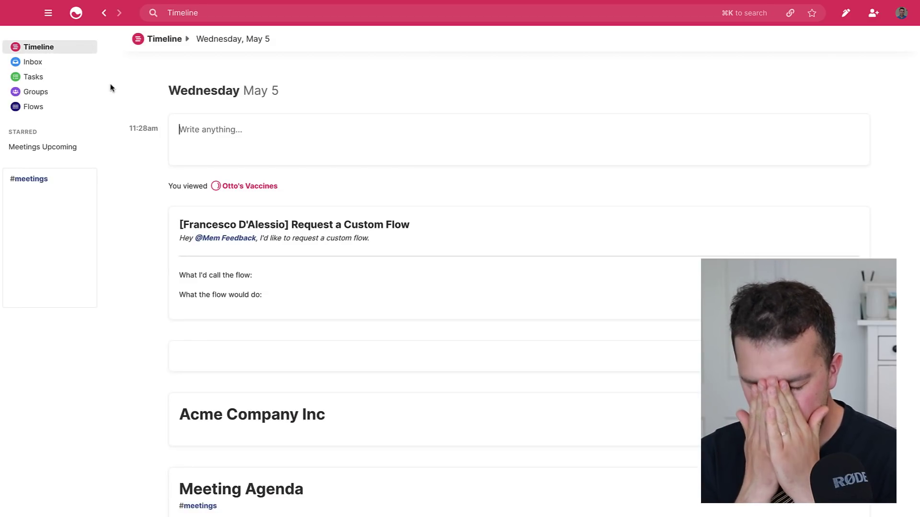